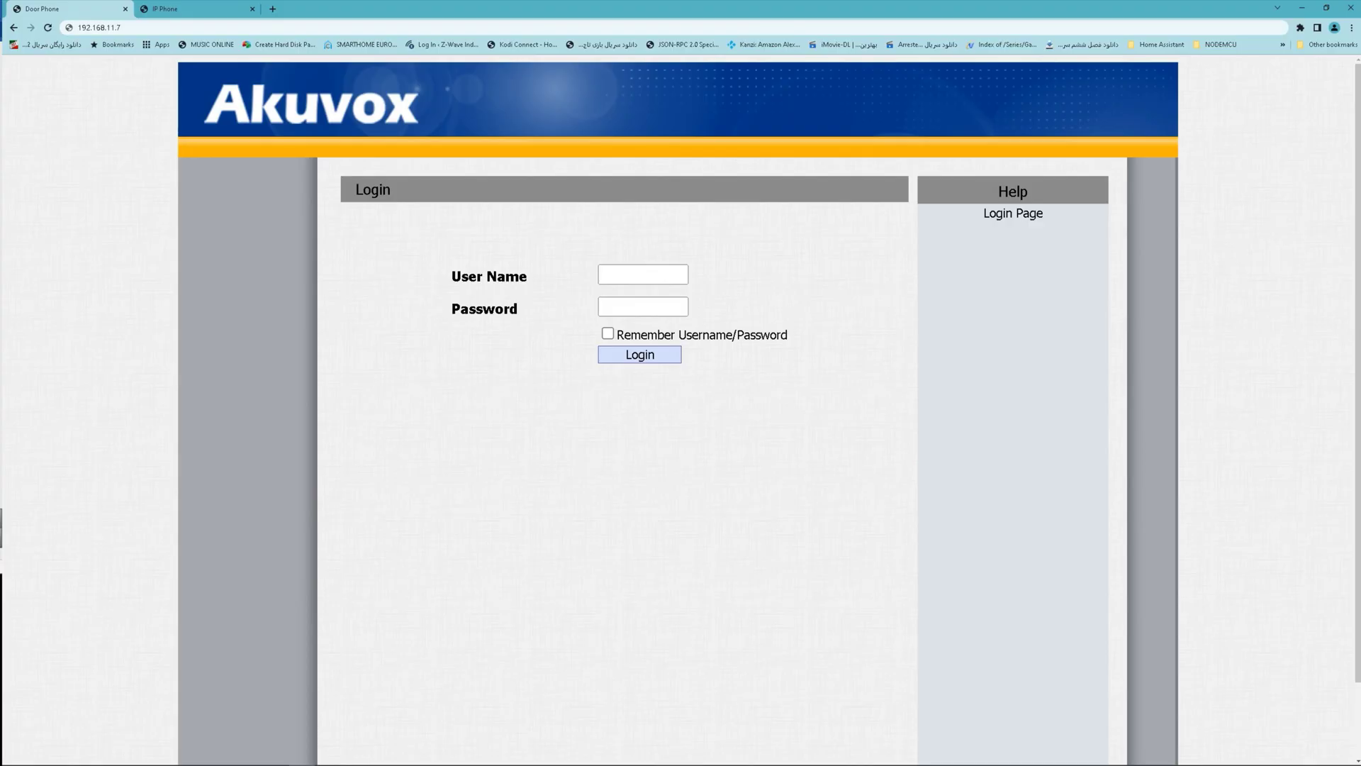
# Reload 192.168.11.7, log in as admin with the device password, and go to Intercom > Relay.
pyautogui.moveTo(124, 27); pyautogui.dragTo(77, 28)
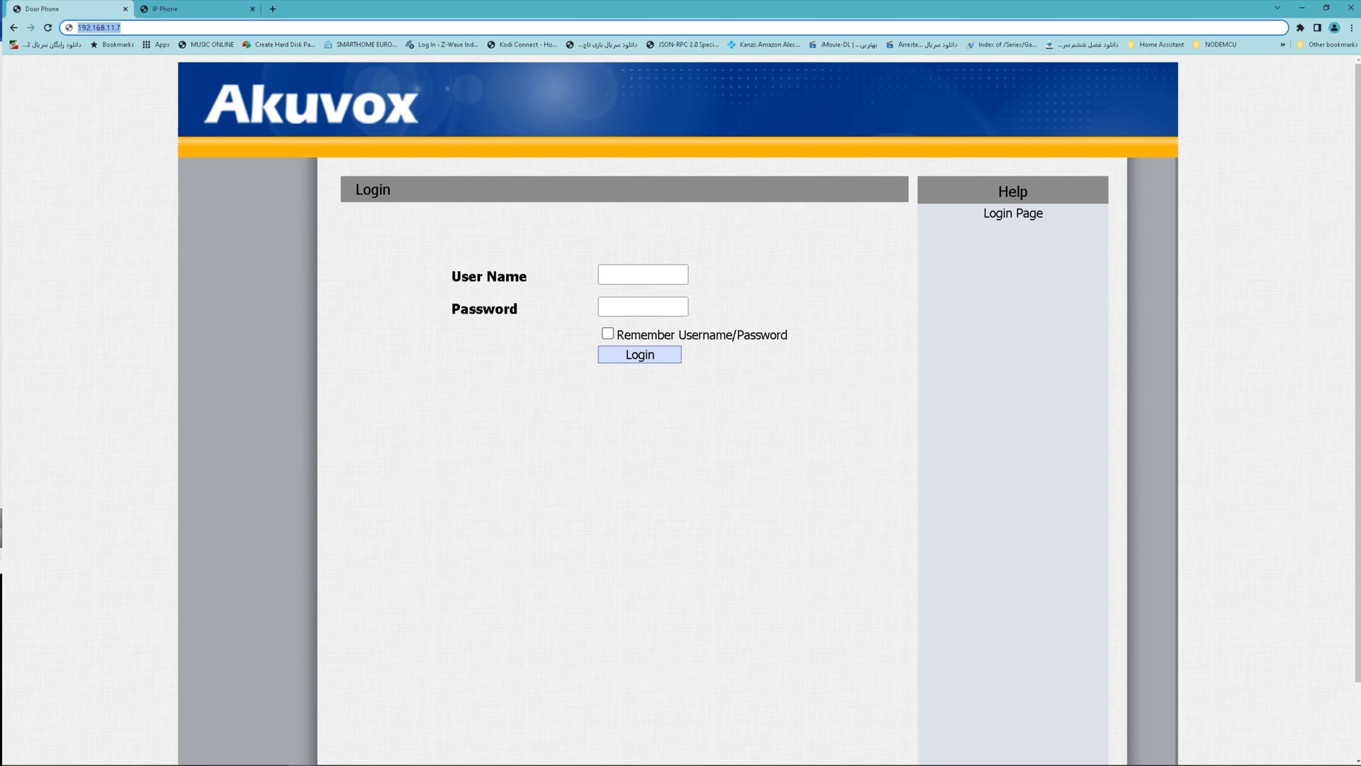
pyautogui.press('Return')
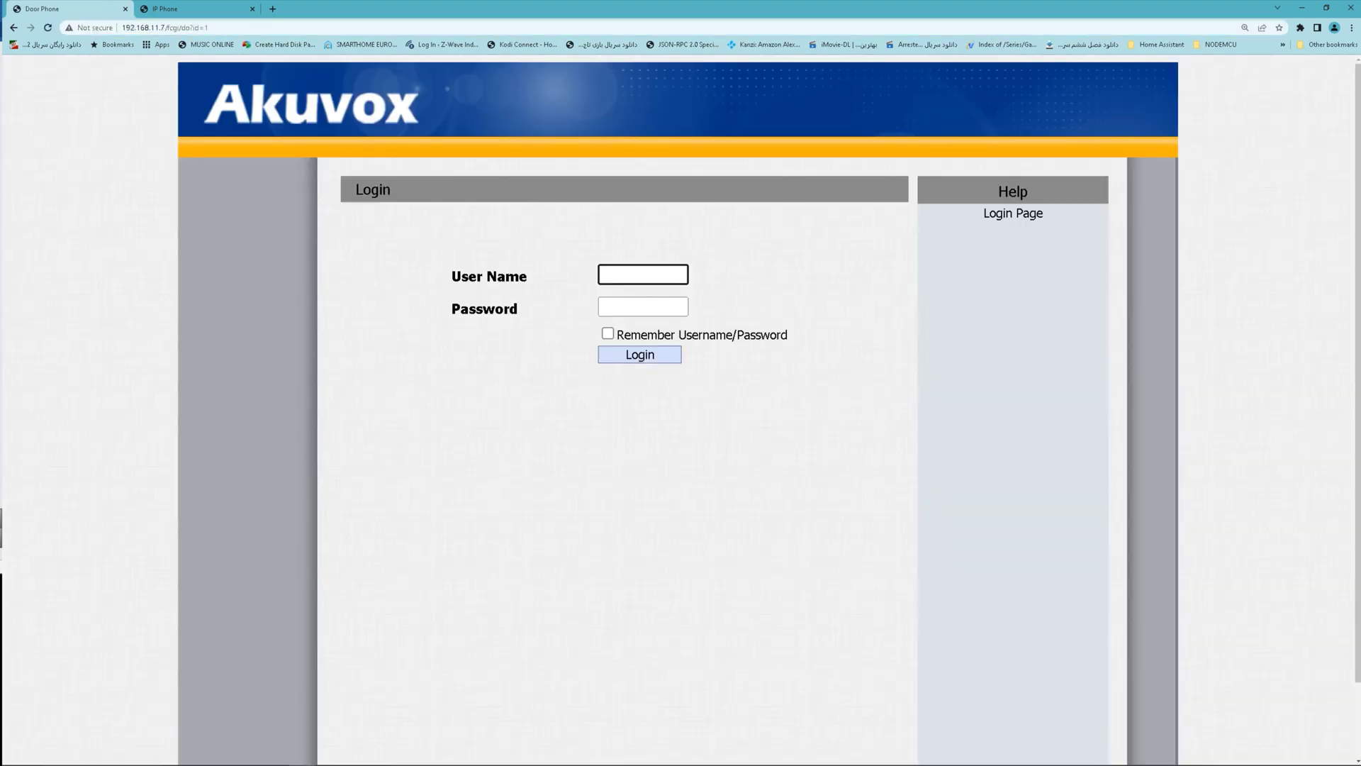
pyautogui.write('admin')
pyautogui.press('Tab')
pyautogui.write('admin')
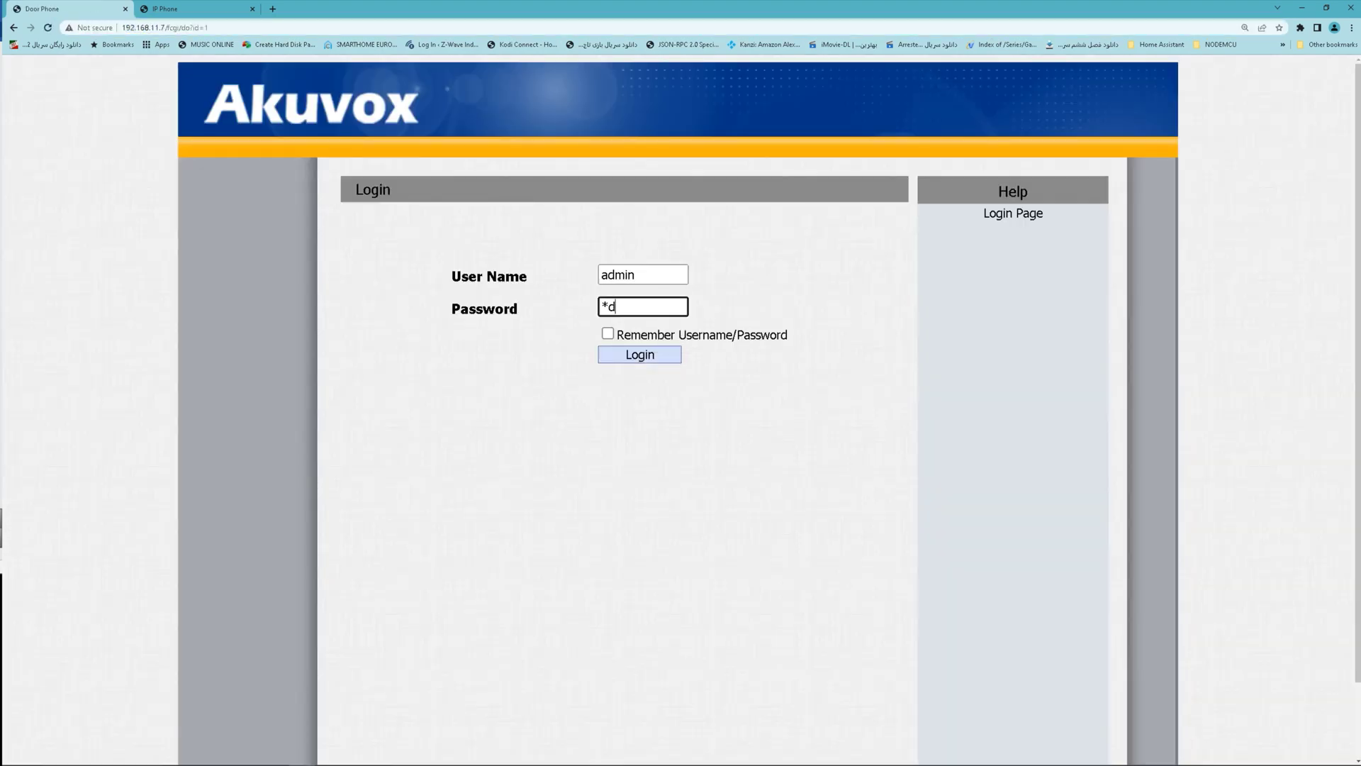
pyautogui.press('Return')
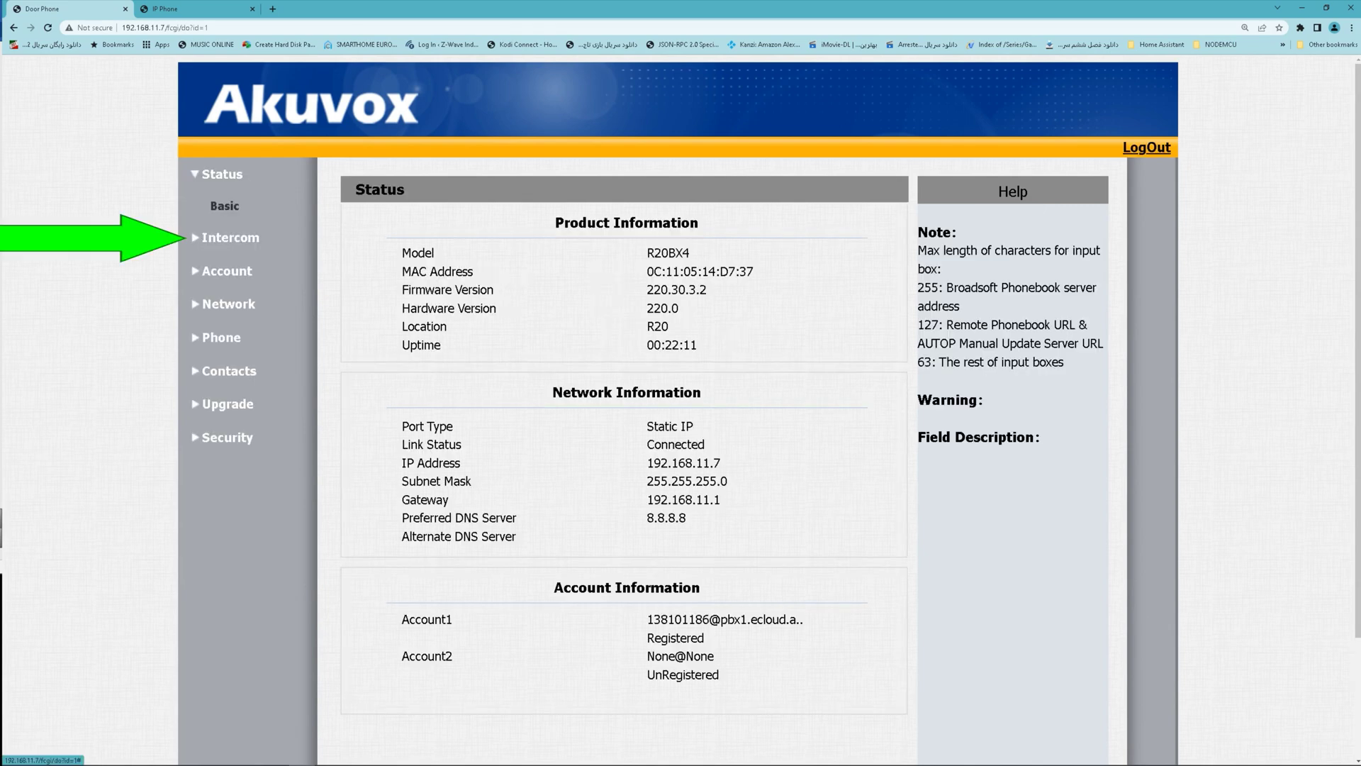
pyautogui.click(228, 238)
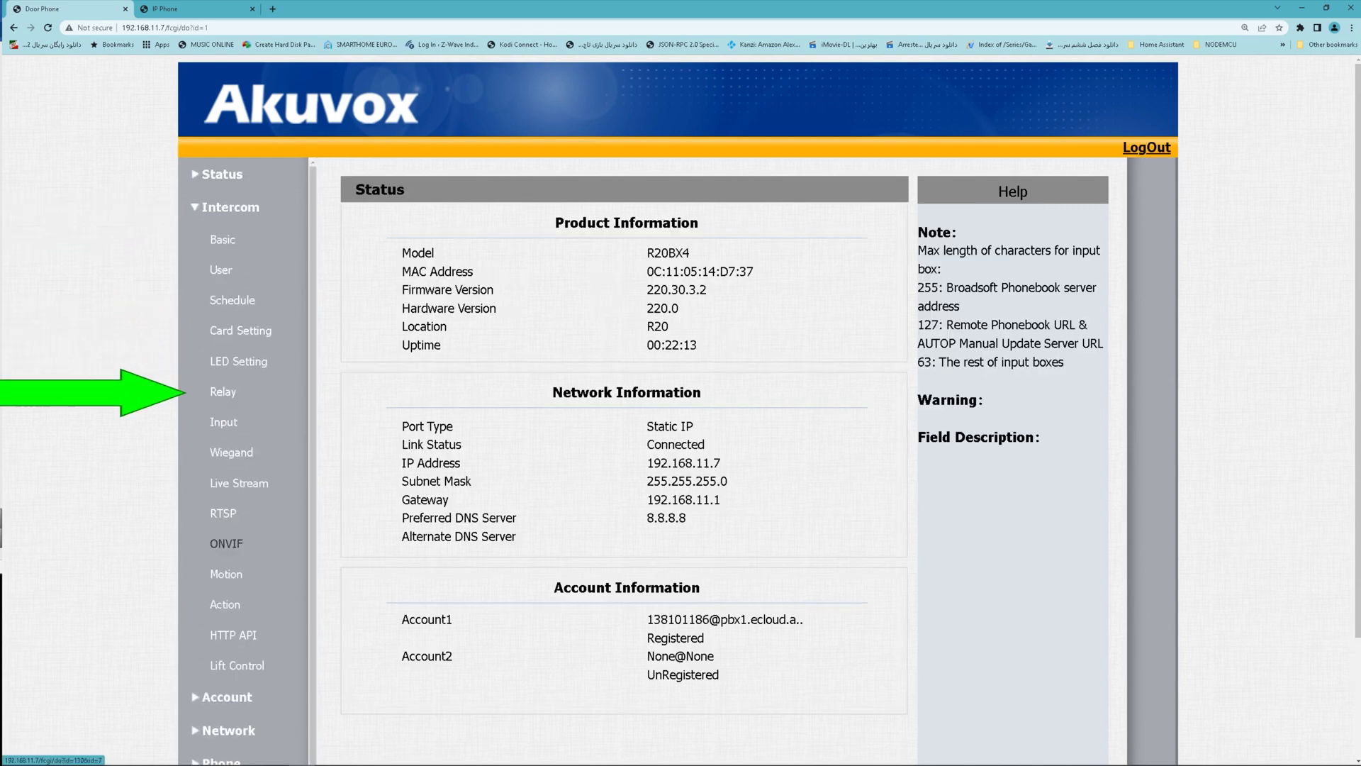
pyautogui.click(223, 391)
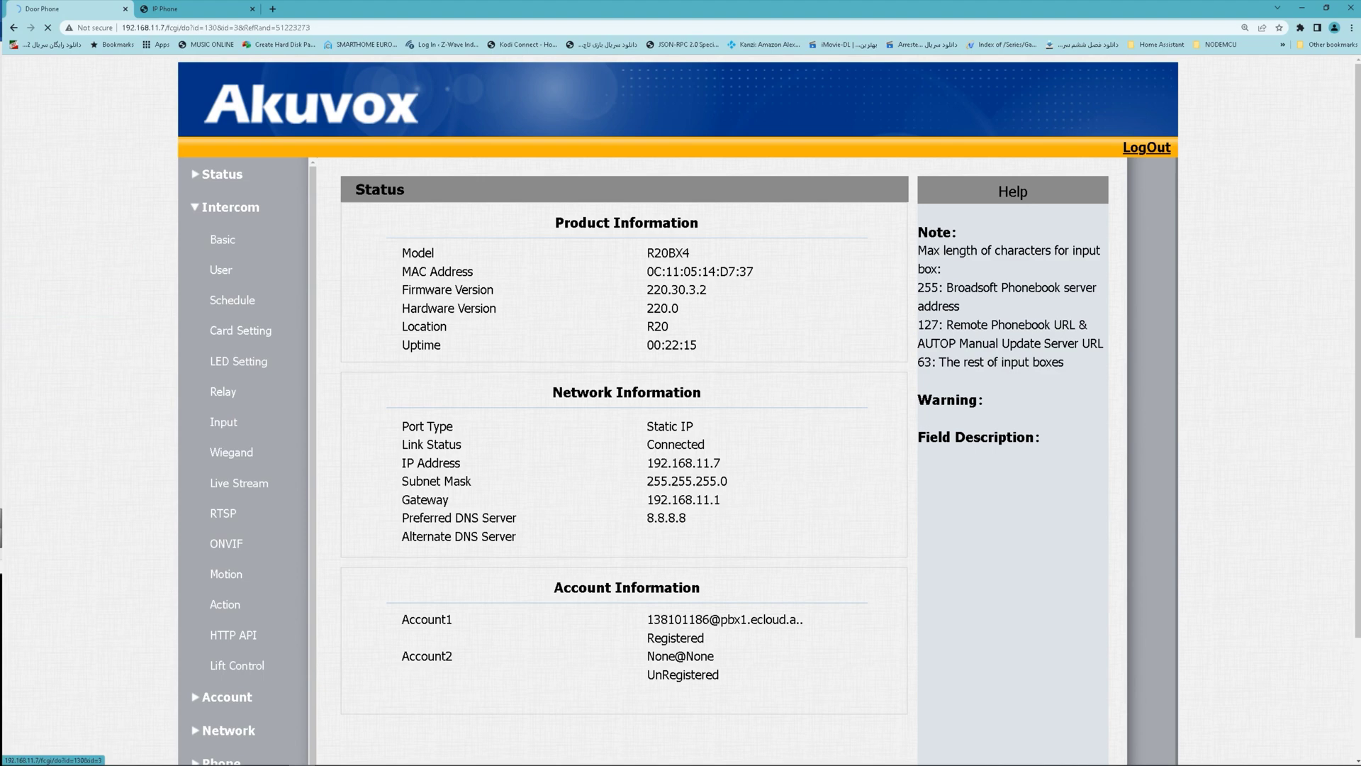
# Enable Open Relay Via HTTP with username admin and its password, then submit the relay settings.
pyautogui.scroll(-4, 624, 426)
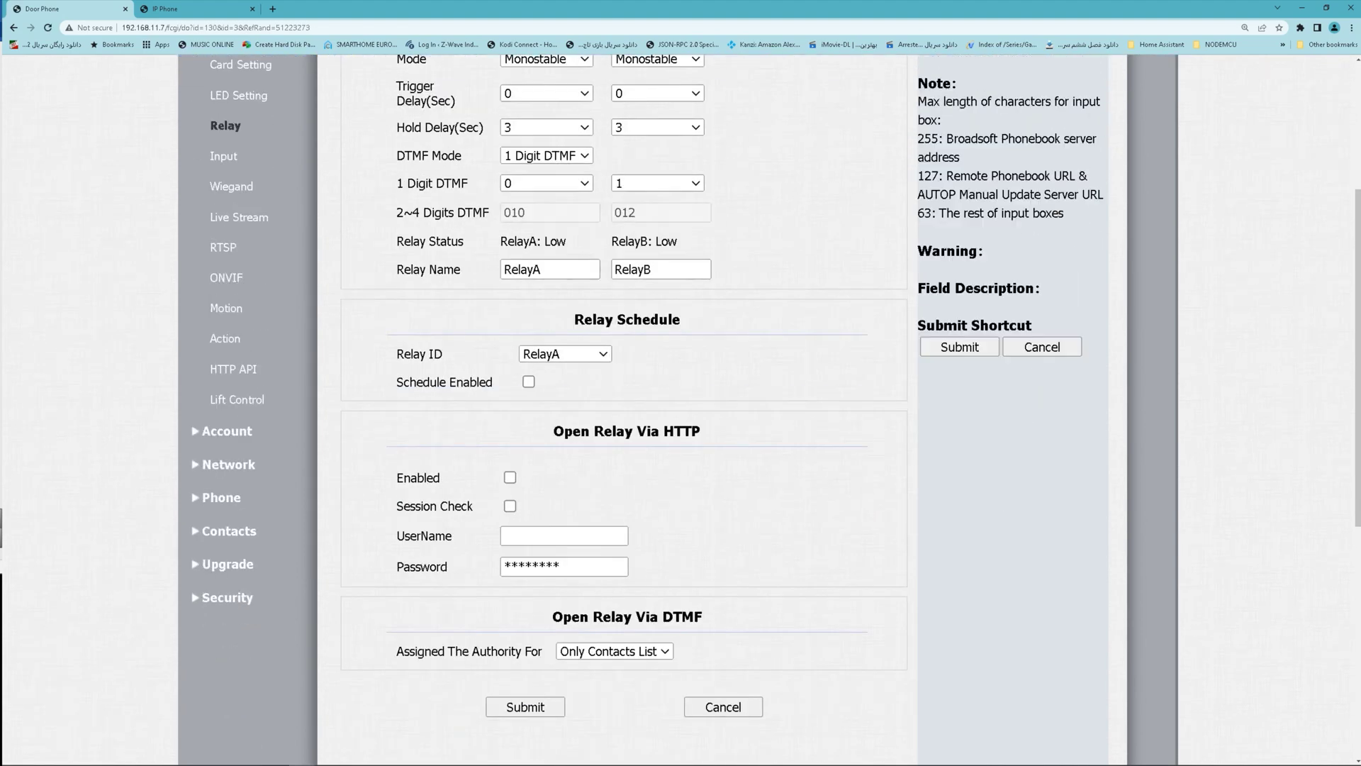
pyautogui.scroll(-1, 624, 426)
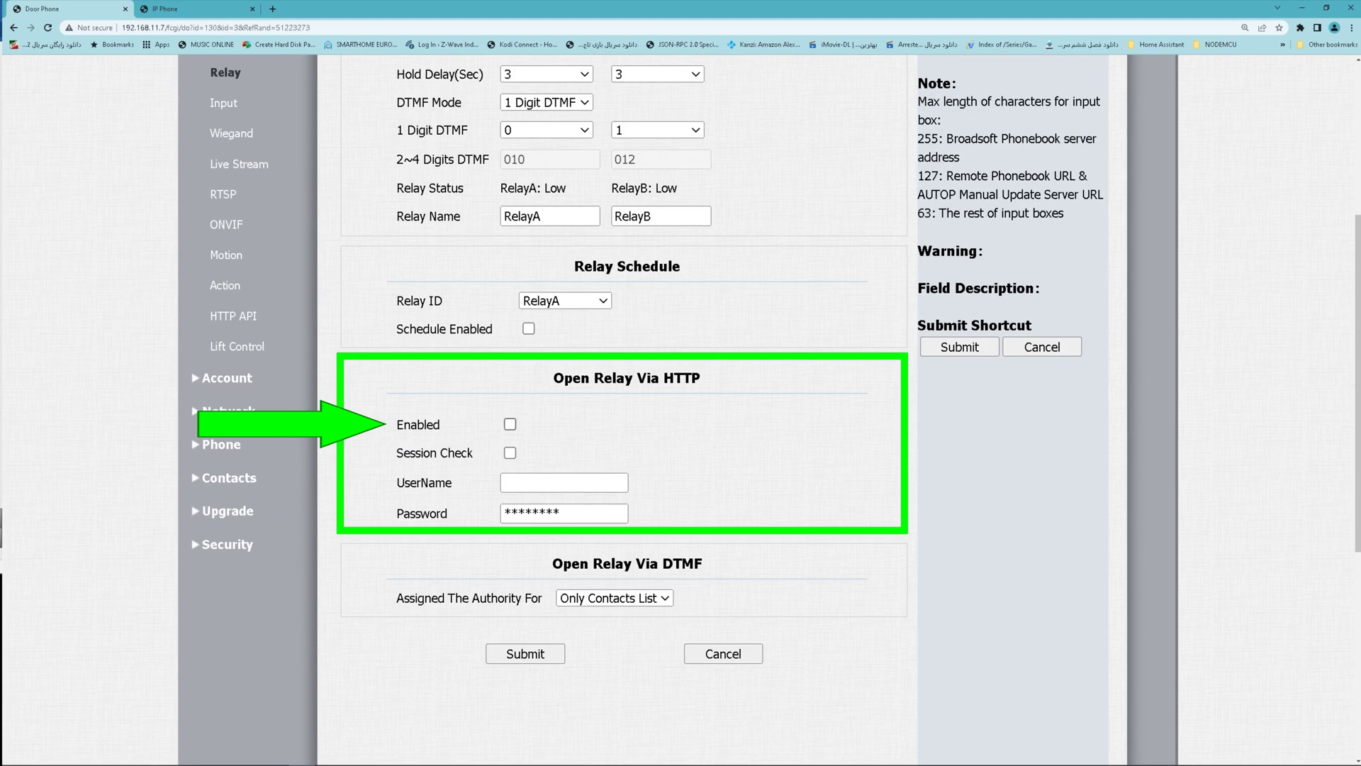
pyautogui.click(510, 424)
pyautogui.click(564, 483)
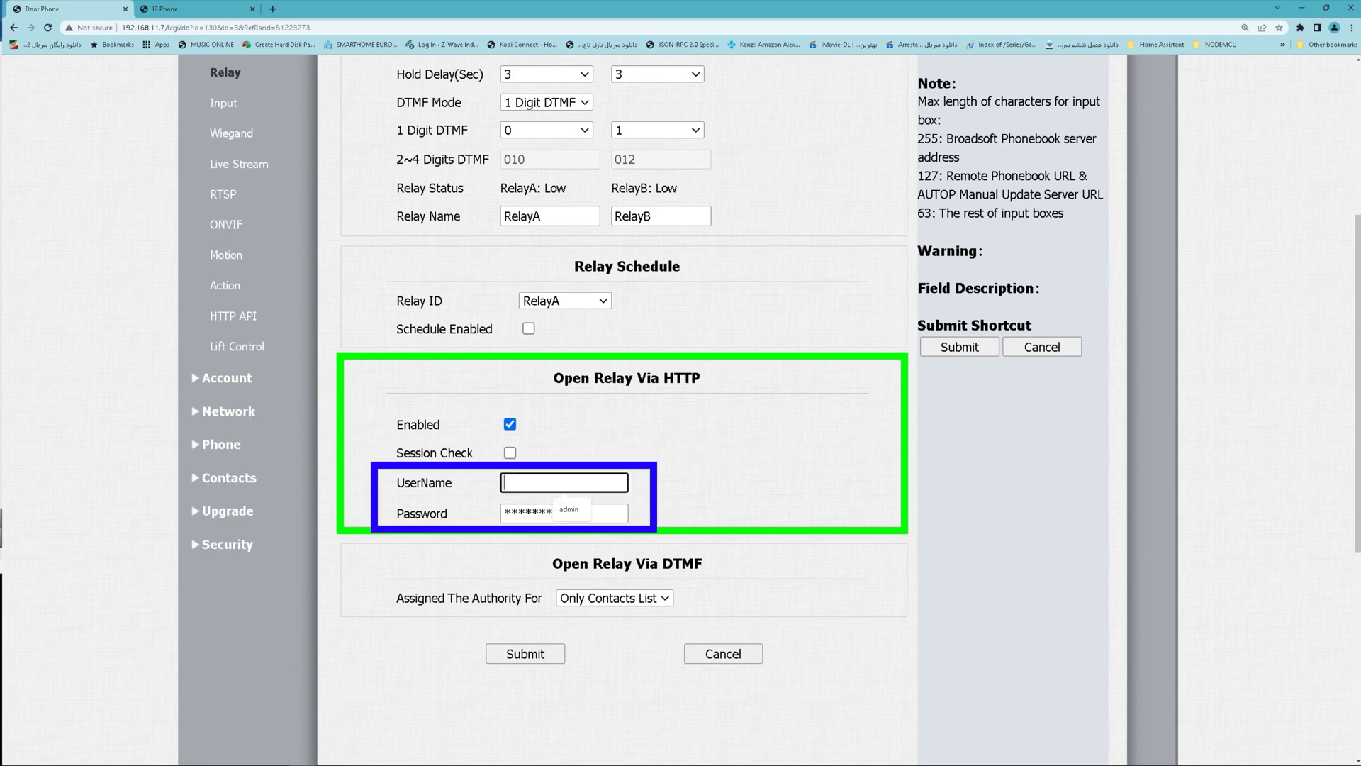
pyautogui.write('admin')
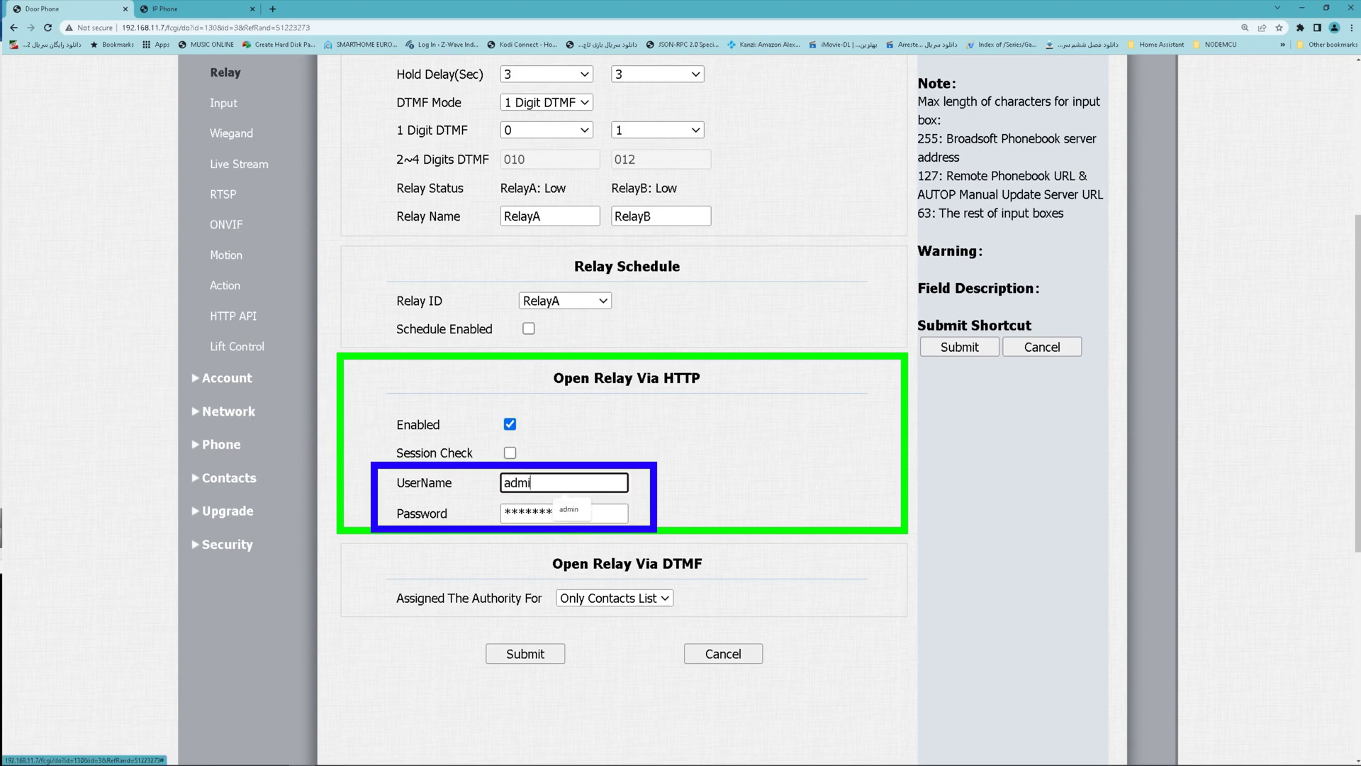
pyautogui.press('Tab')
pyautogui.write('admin')
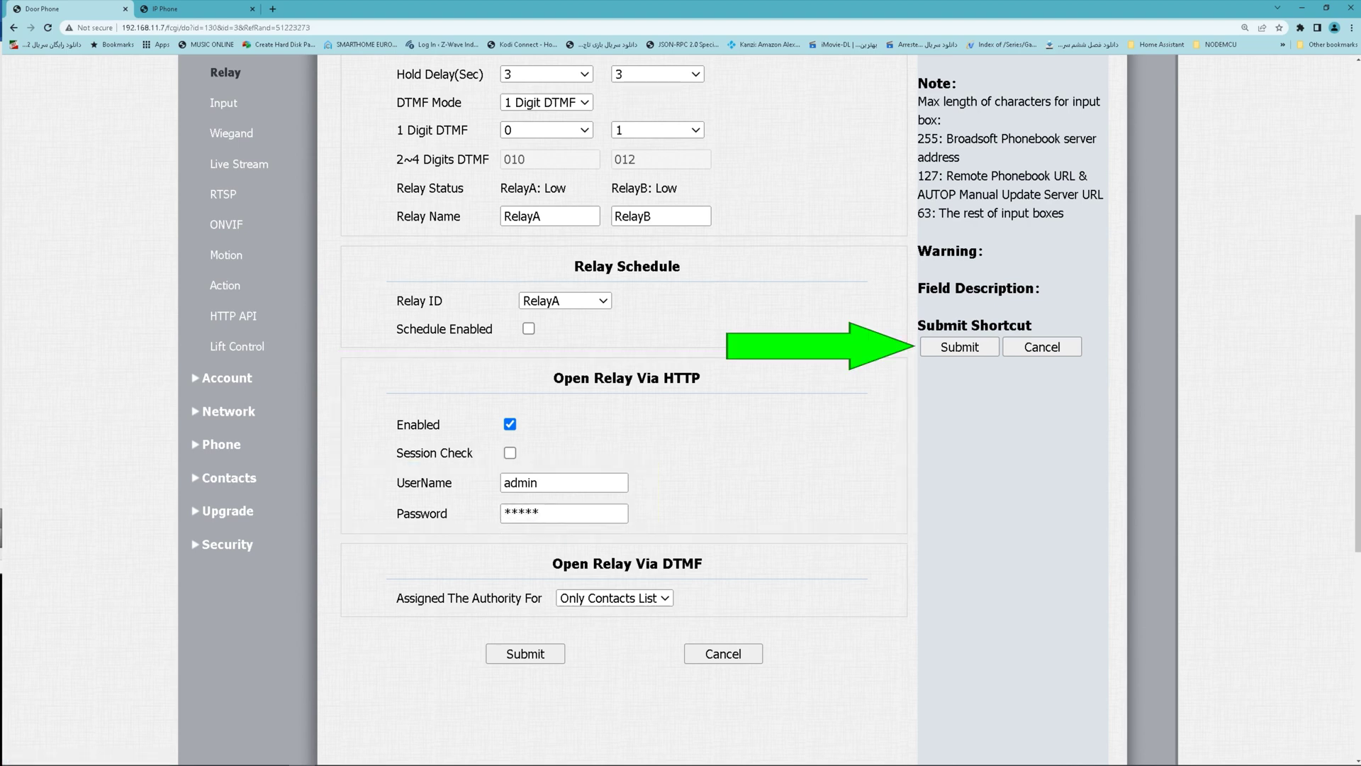
pyautogui.click(959, 347)
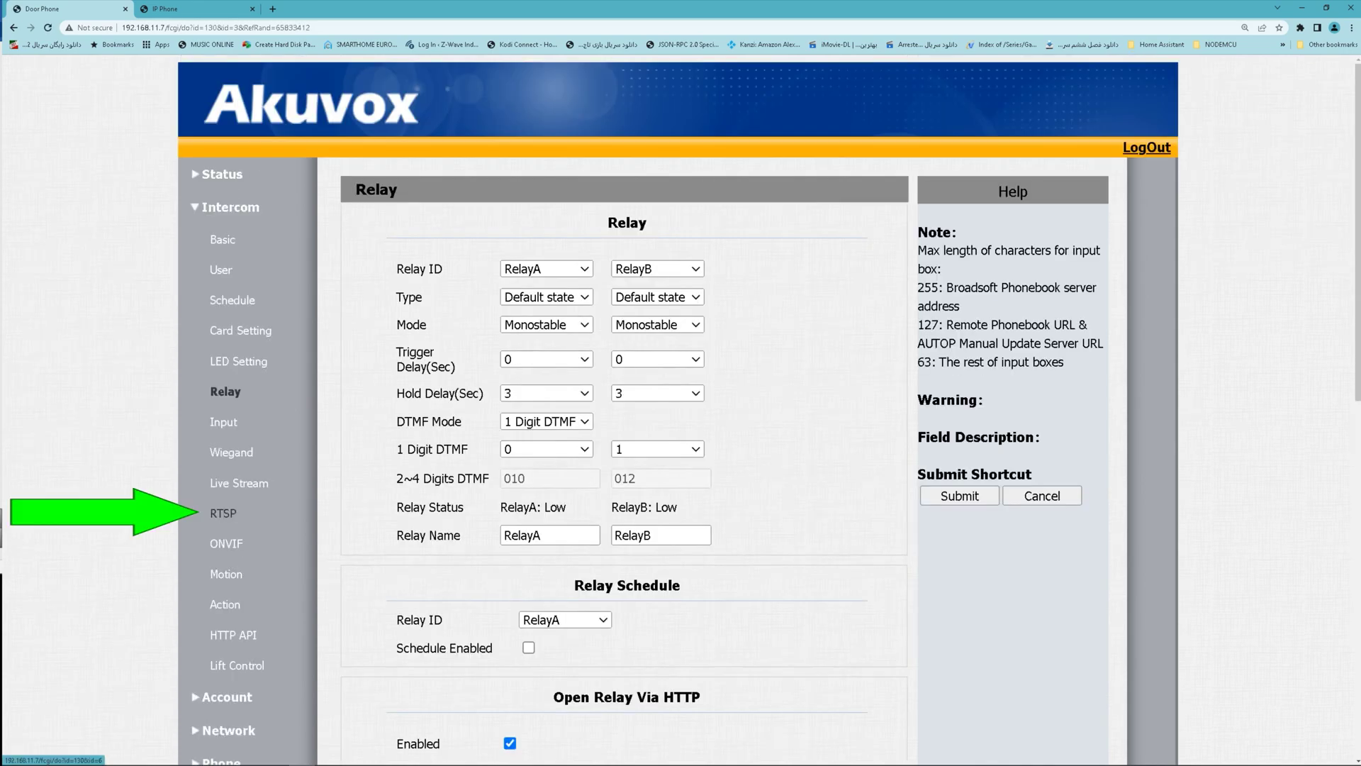
# Review the RTSP page's user name and password fields, then start a new browser tab.
pyautogui.click(222, 512)
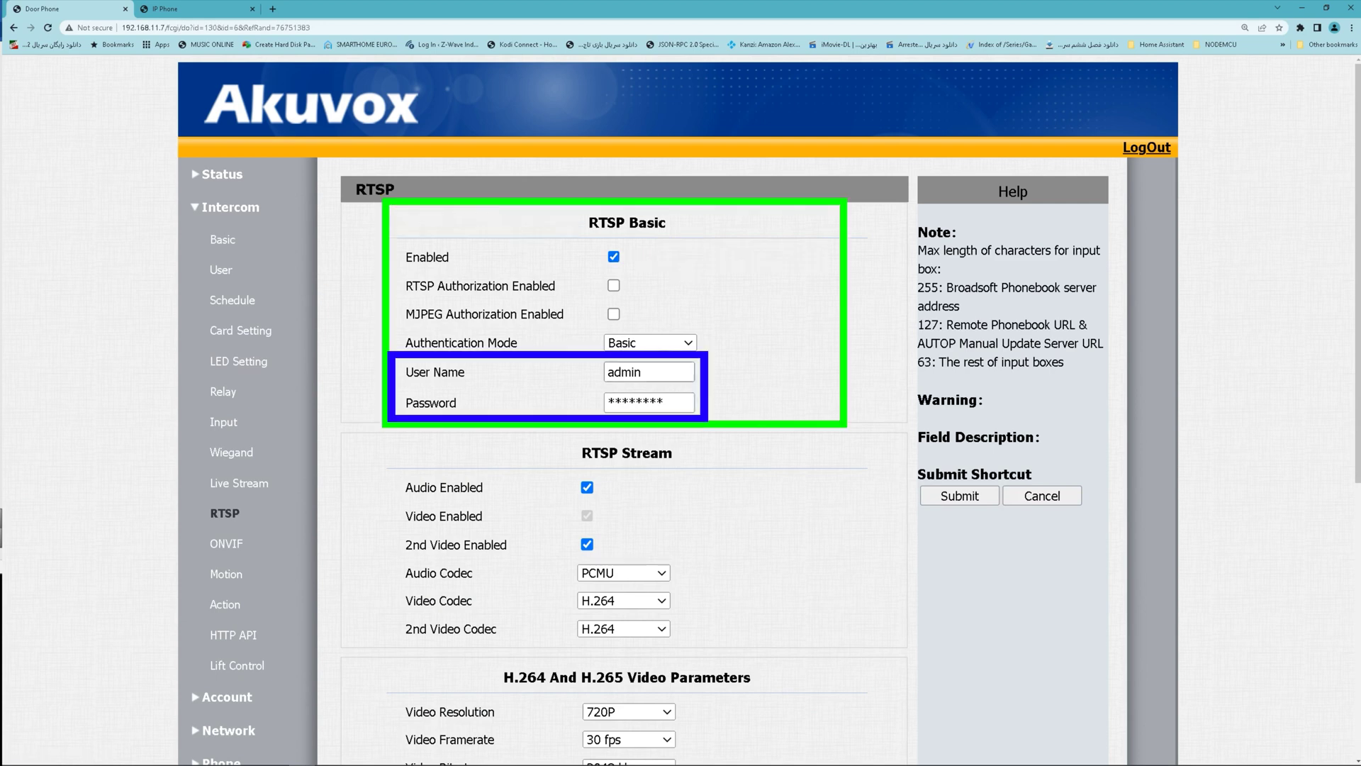
pyautogui.press('Tab')
pyautogui.press('Tab')
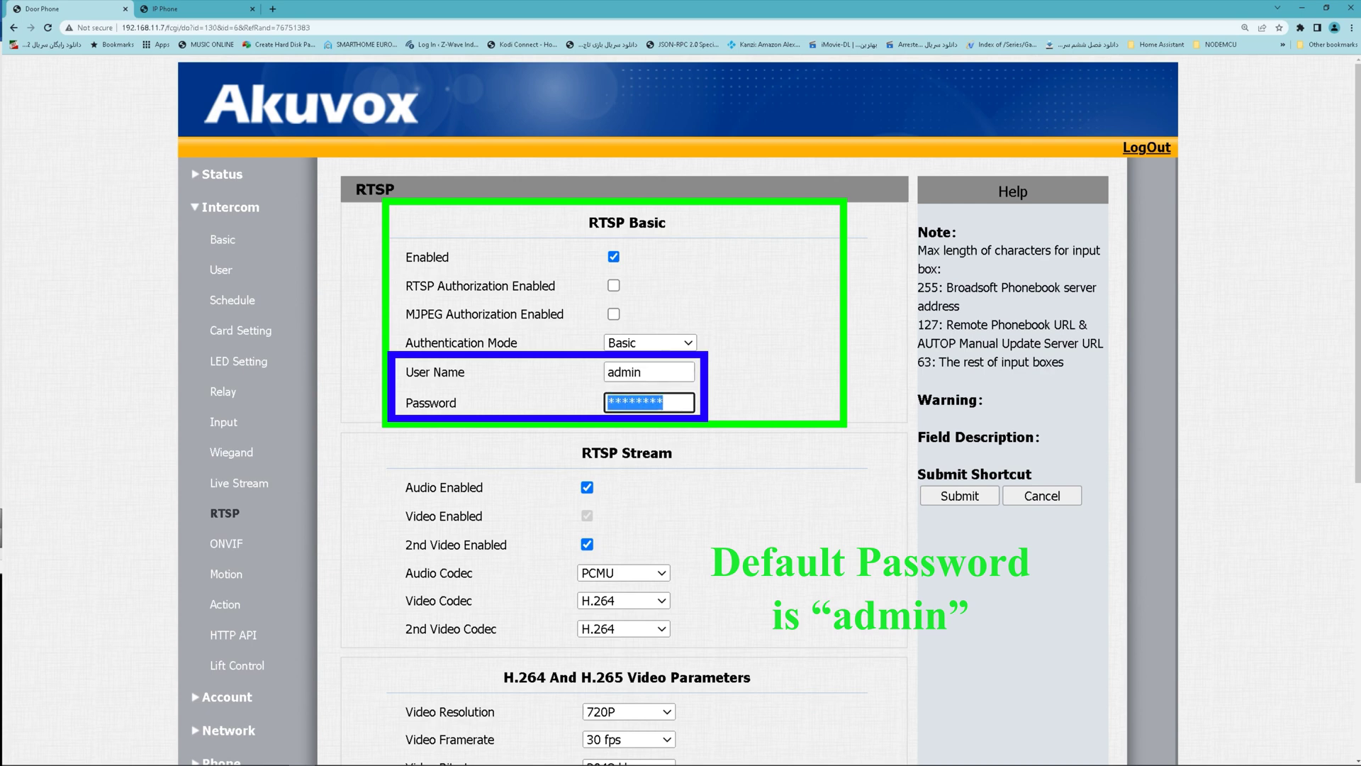
pyautogui.press('Tab')
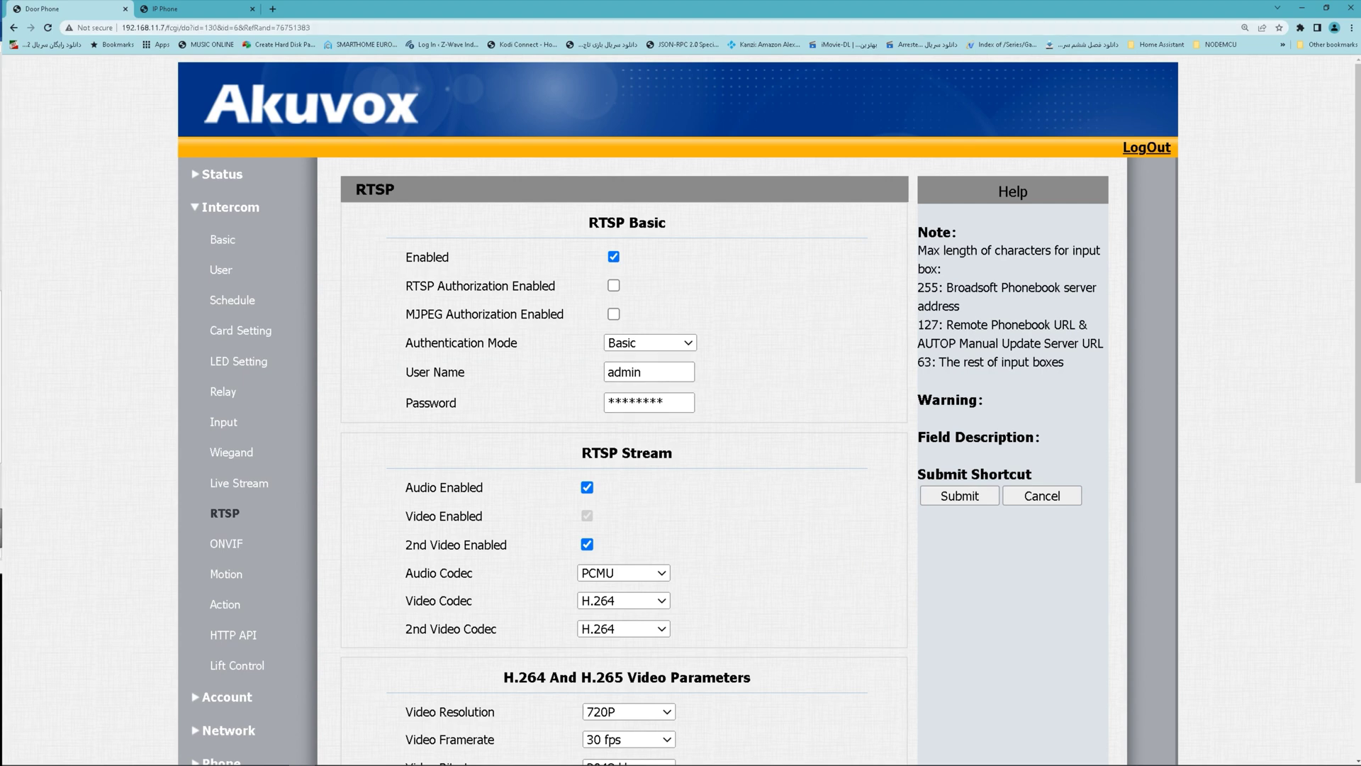
pyautogui.hotkey('ctrl', 't')
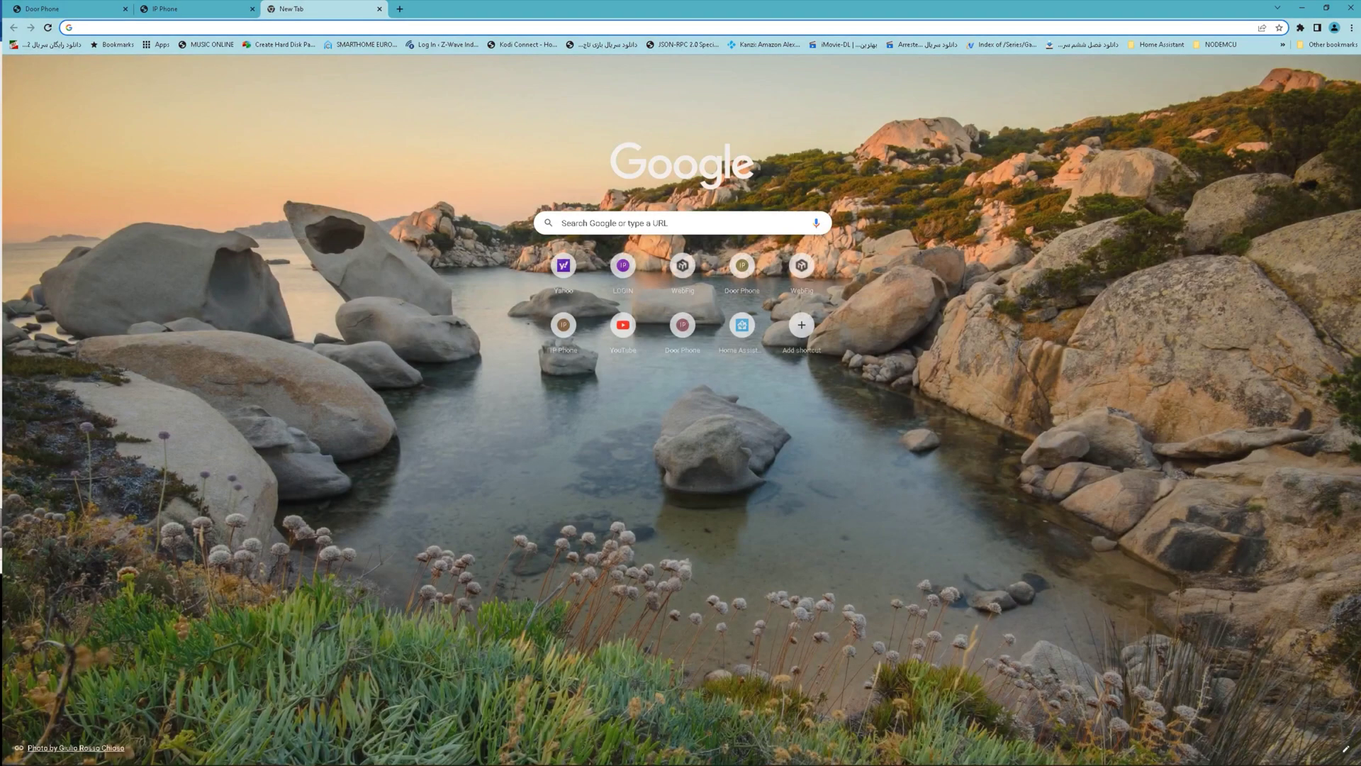
# Paste the 192.168.11.7 OpenDoor URL with DoorNum=1 and mark its IP, UserName and Password parts.
pyautogui.press('Down')
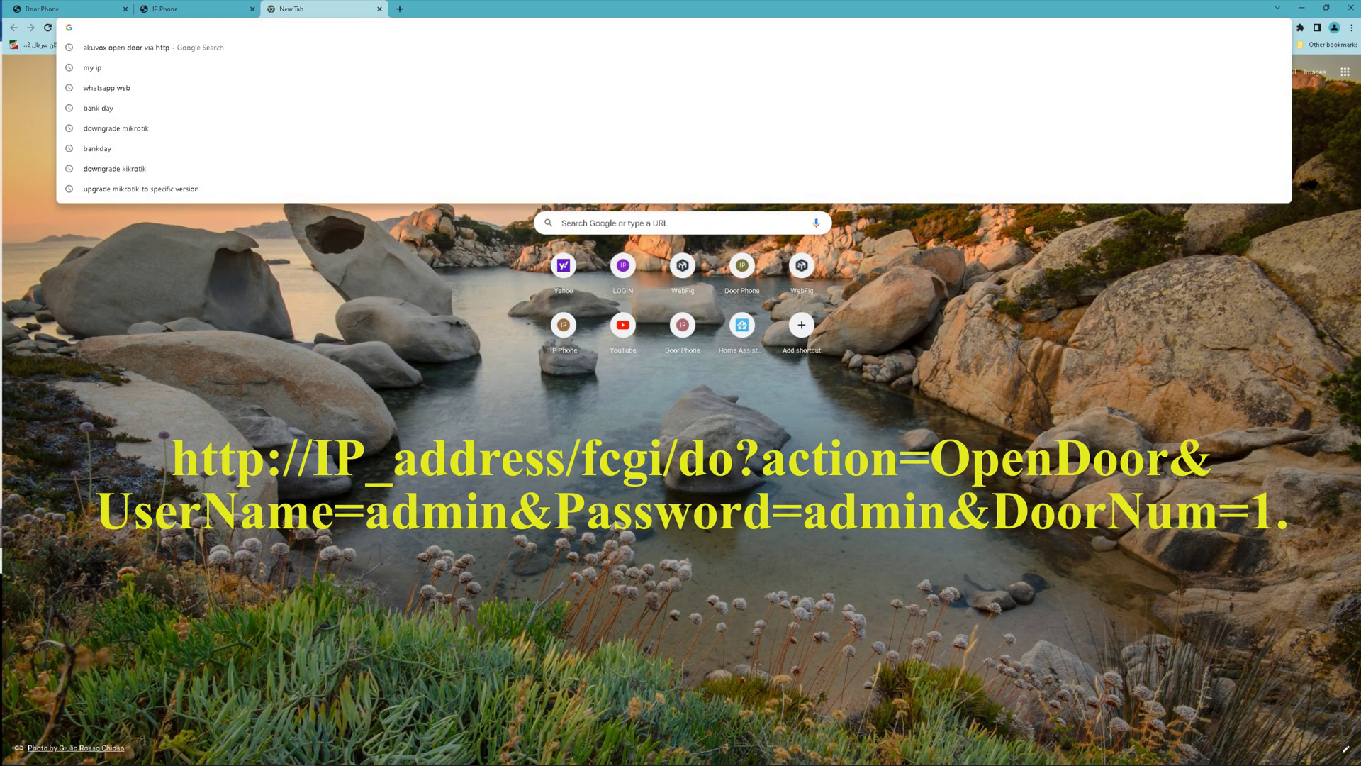
pyautogui.rightClick(195, 27)
pyautogui.click(222, 93)
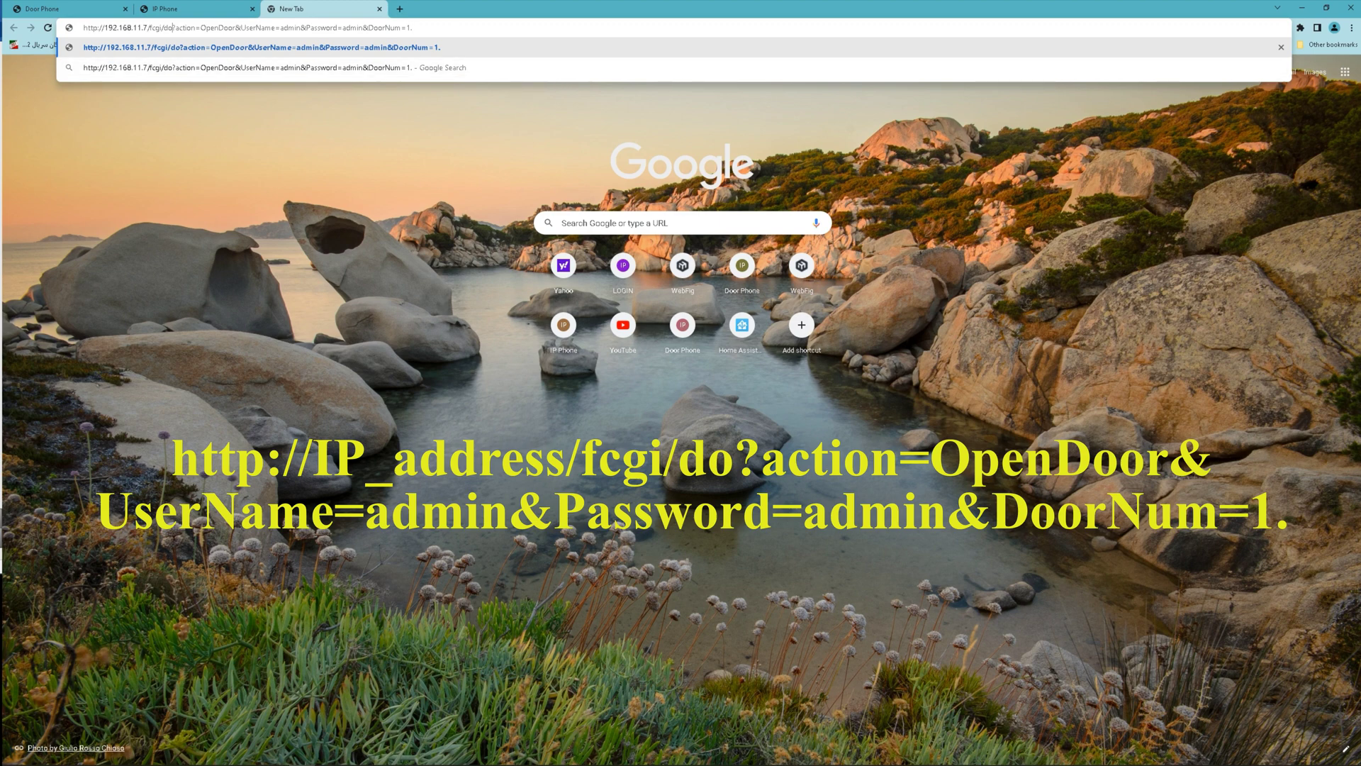
pyautogui.moveTo(147, 28); pyautogui.dragTo(108, 27)
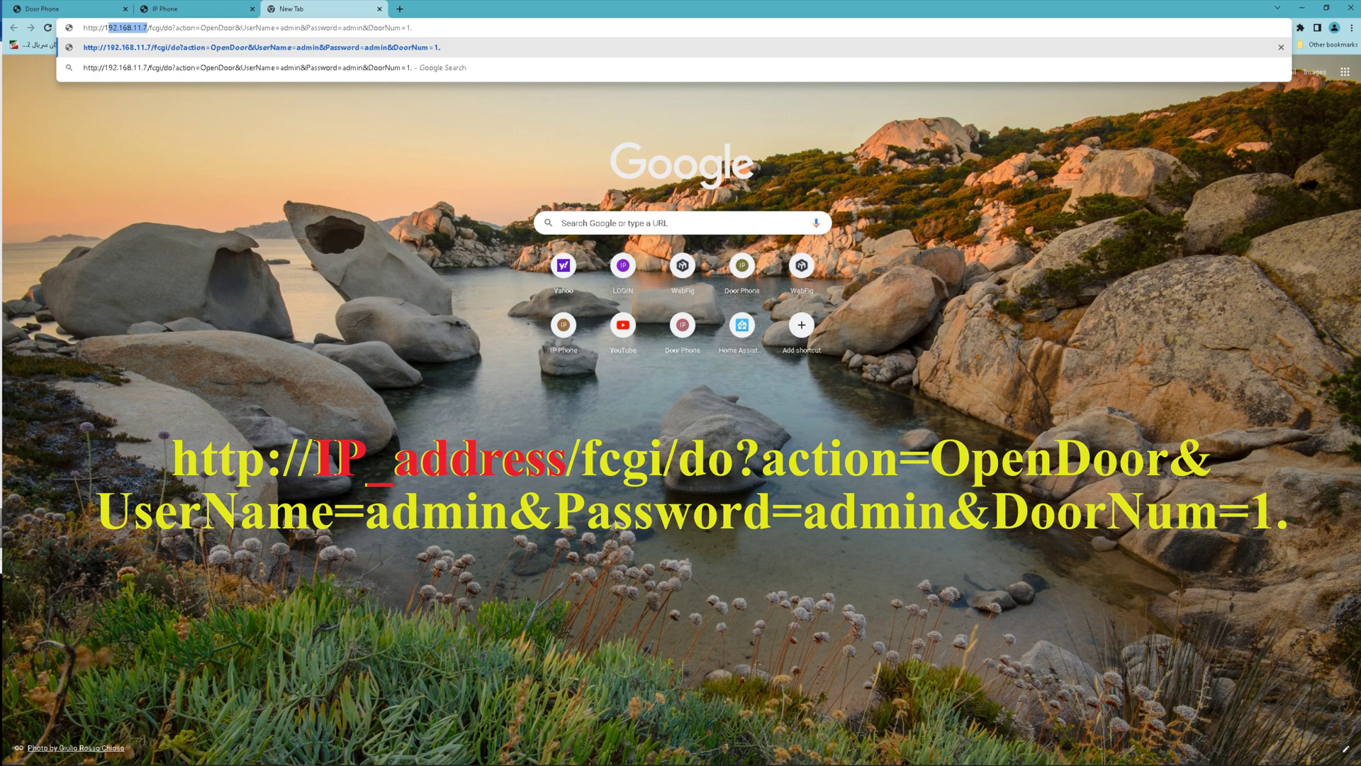
pyautogui.doubleClick(290, 28)
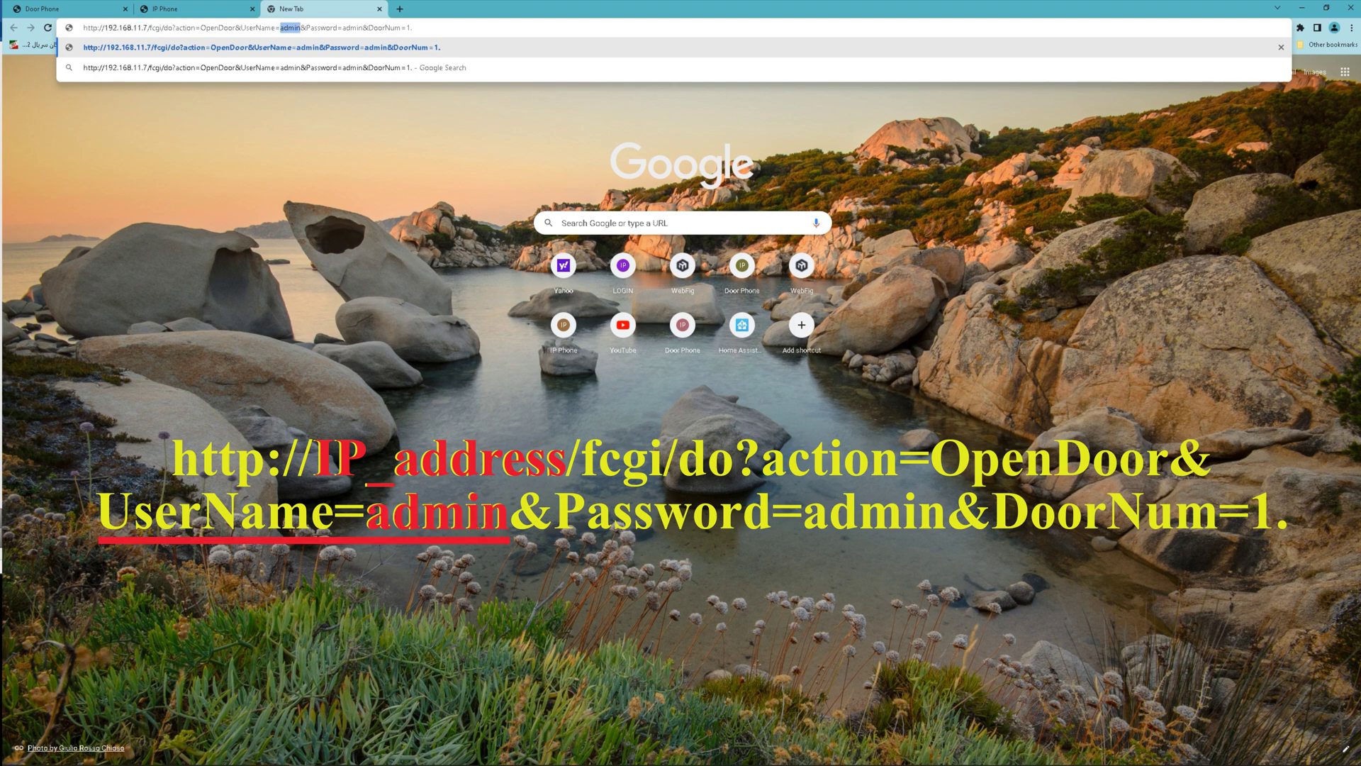
pyautogui.moveTo(342, 28); pyautogui.dragTo(363, 27)
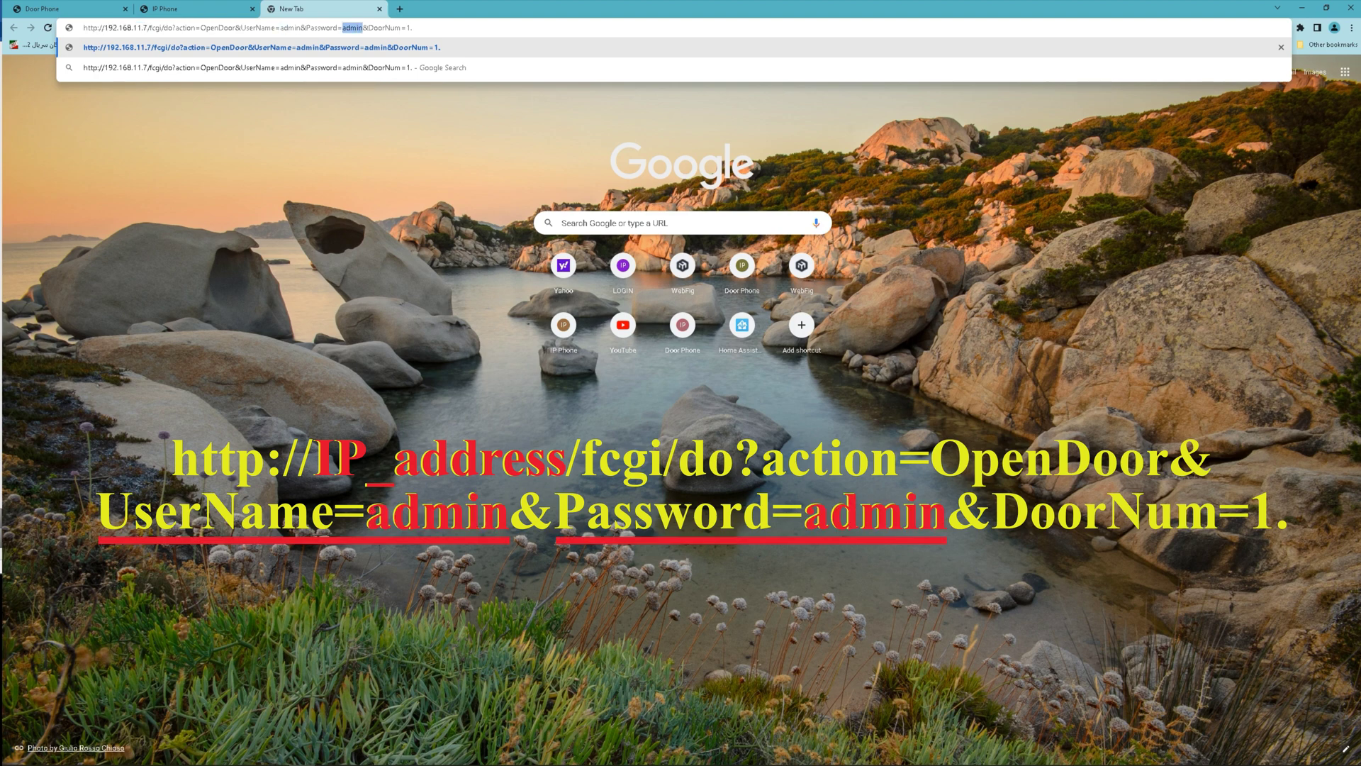
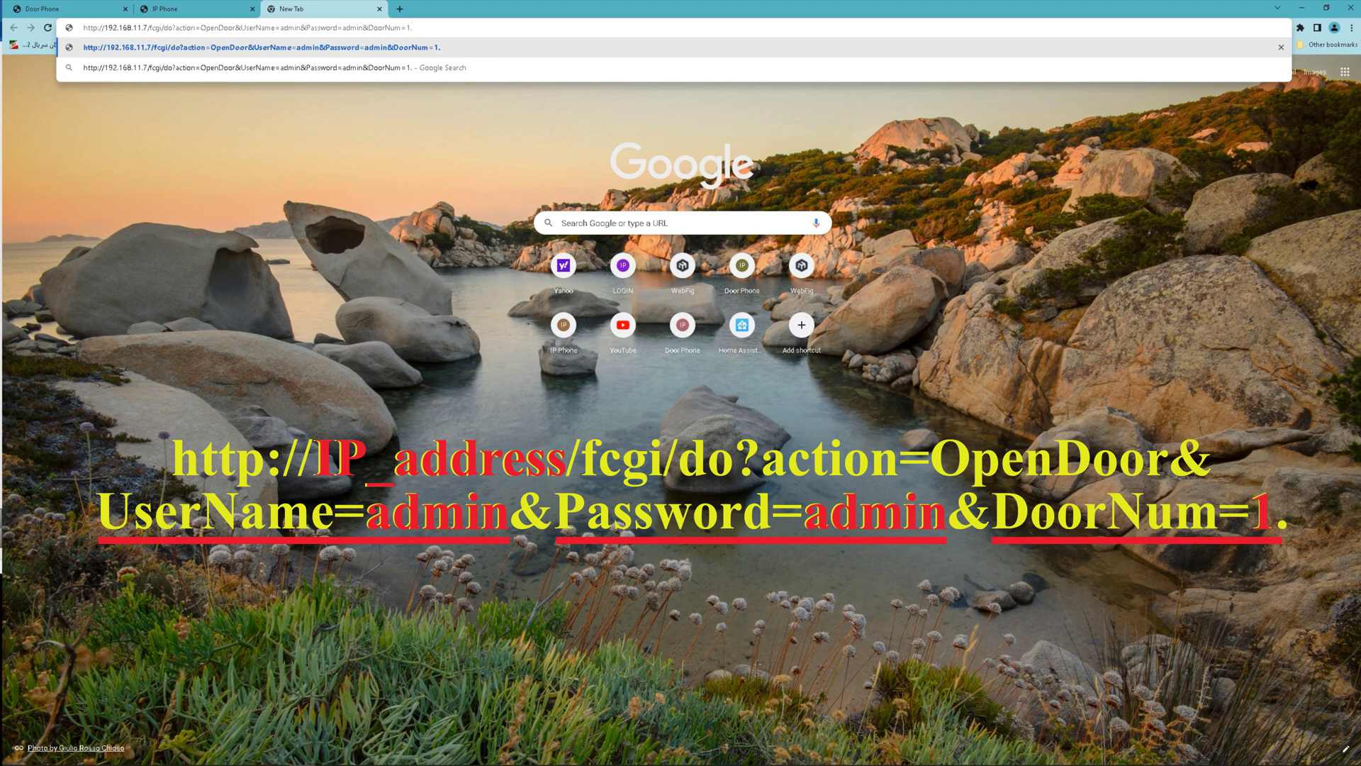
# Send the OpenDoor request for door 1, then resend it with DoorNum=2; both return OK.
pyautogui.press('Return')
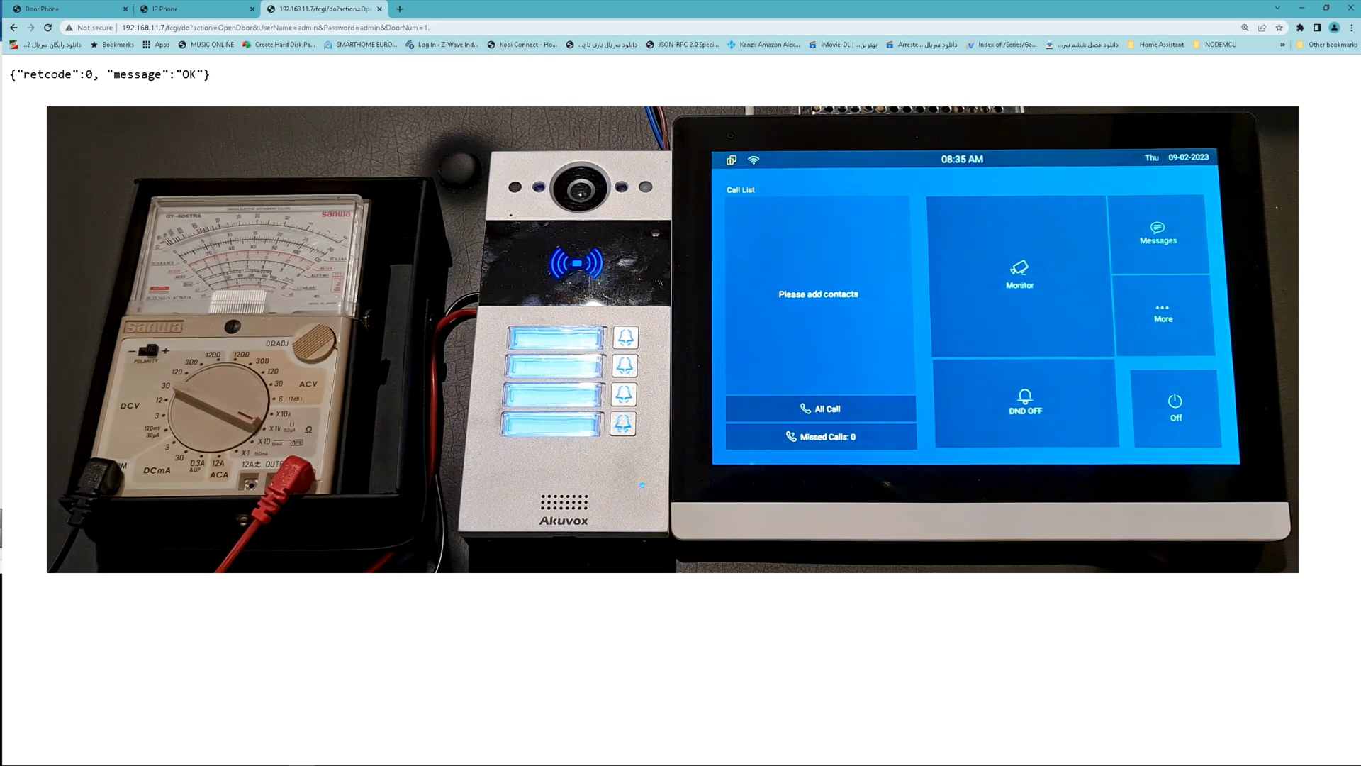
pyautogui.click(283, 27)
pyautogui.click(429, 28)
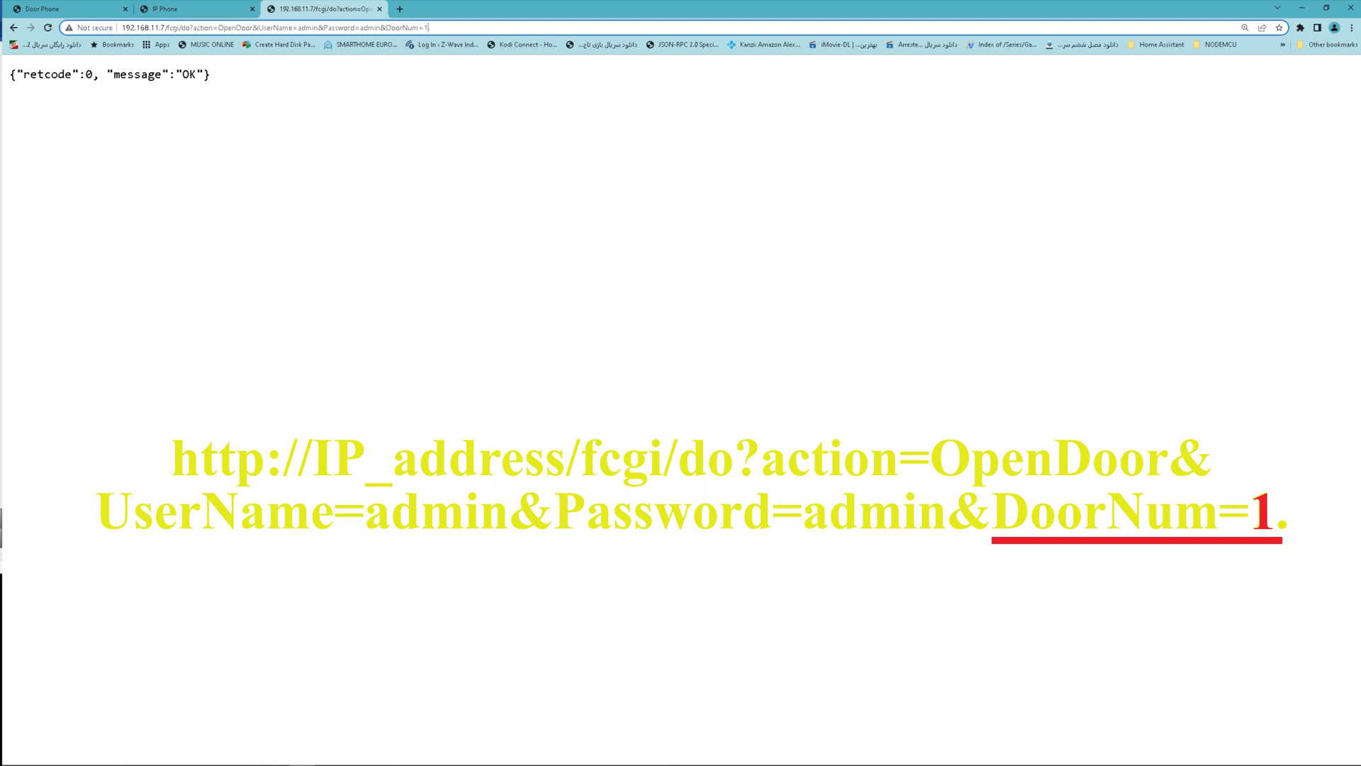
pyautogui.press('BackSpace')
pyautogui.write('2.')
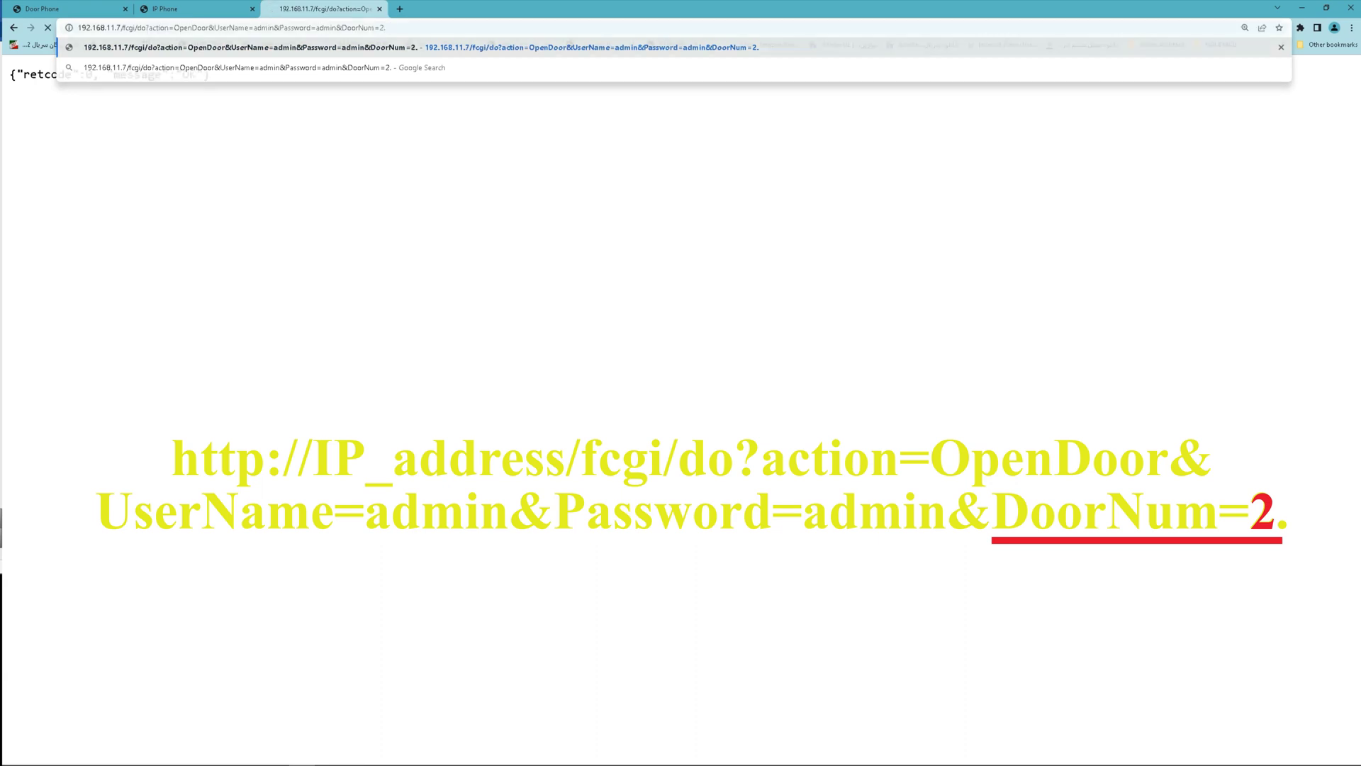
pyautogui.press('Return')
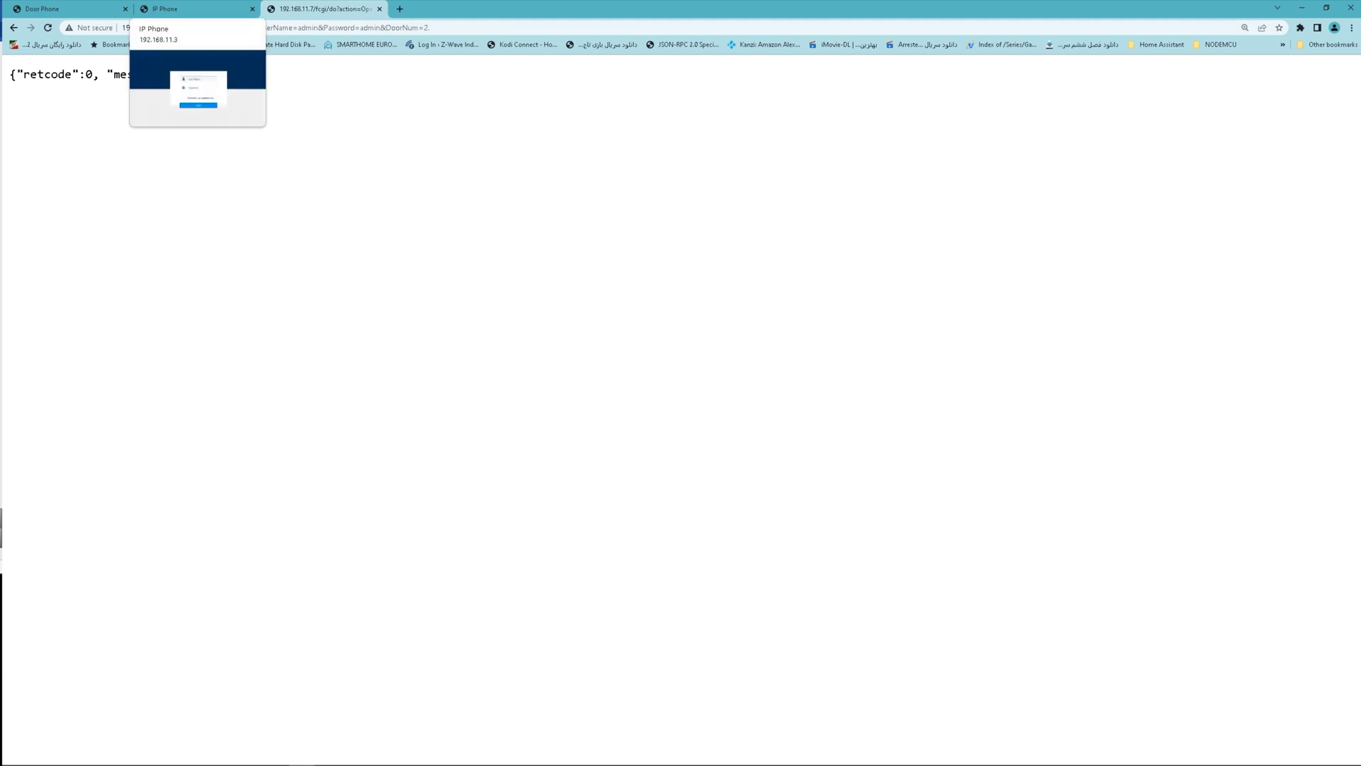
# Log in to the C317 indoor monitor's web interface as admin with its password.
pyautogui.click(184, 9)
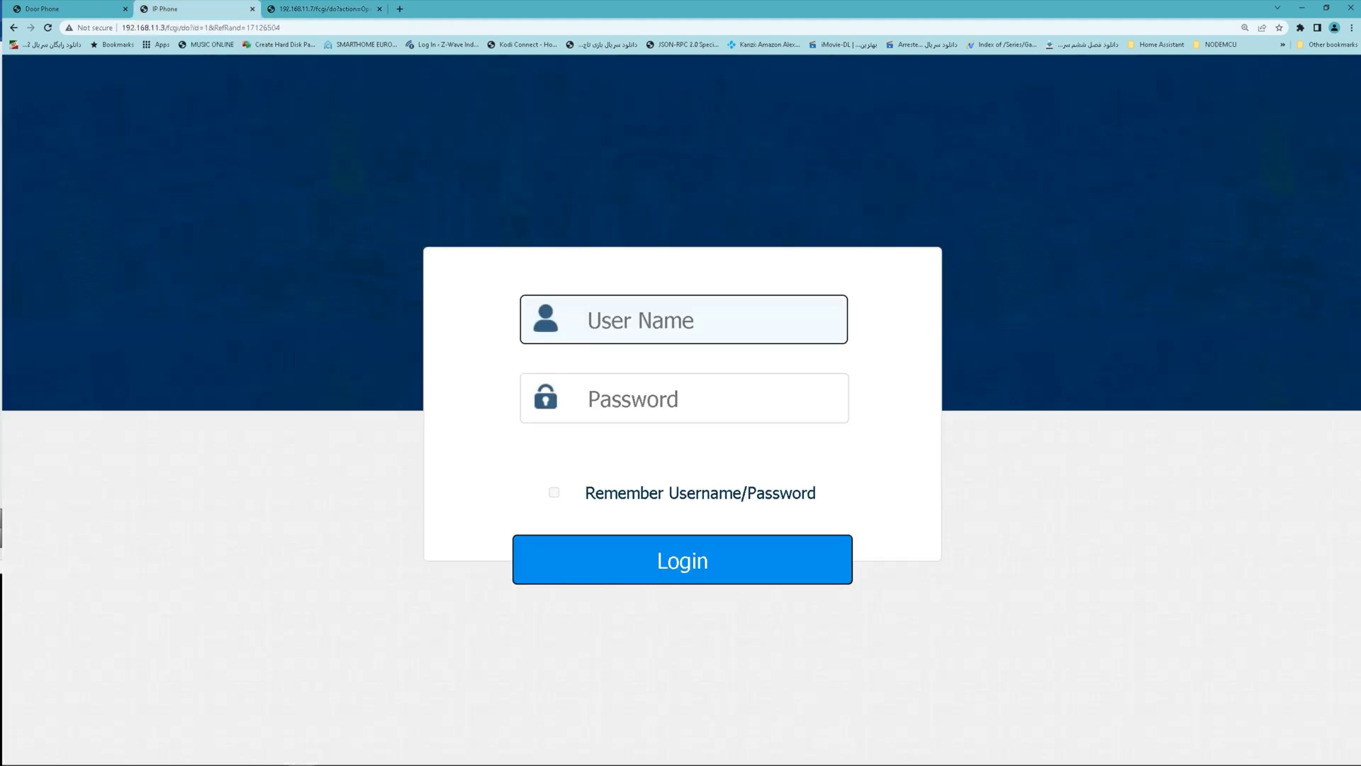
pyautogui.write('admin')
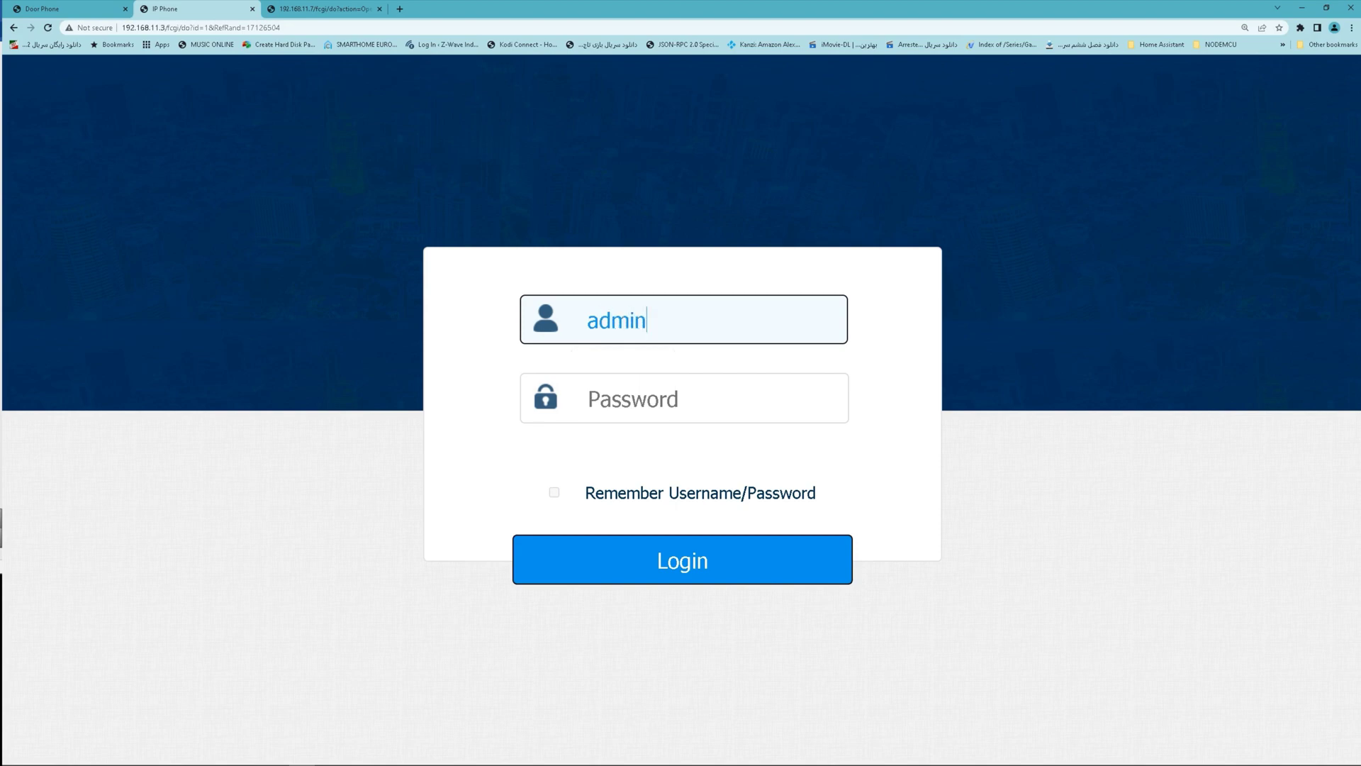
pyautogui.press('Tab')
pyautogui.write('admin')
pyautogui.press('Return')
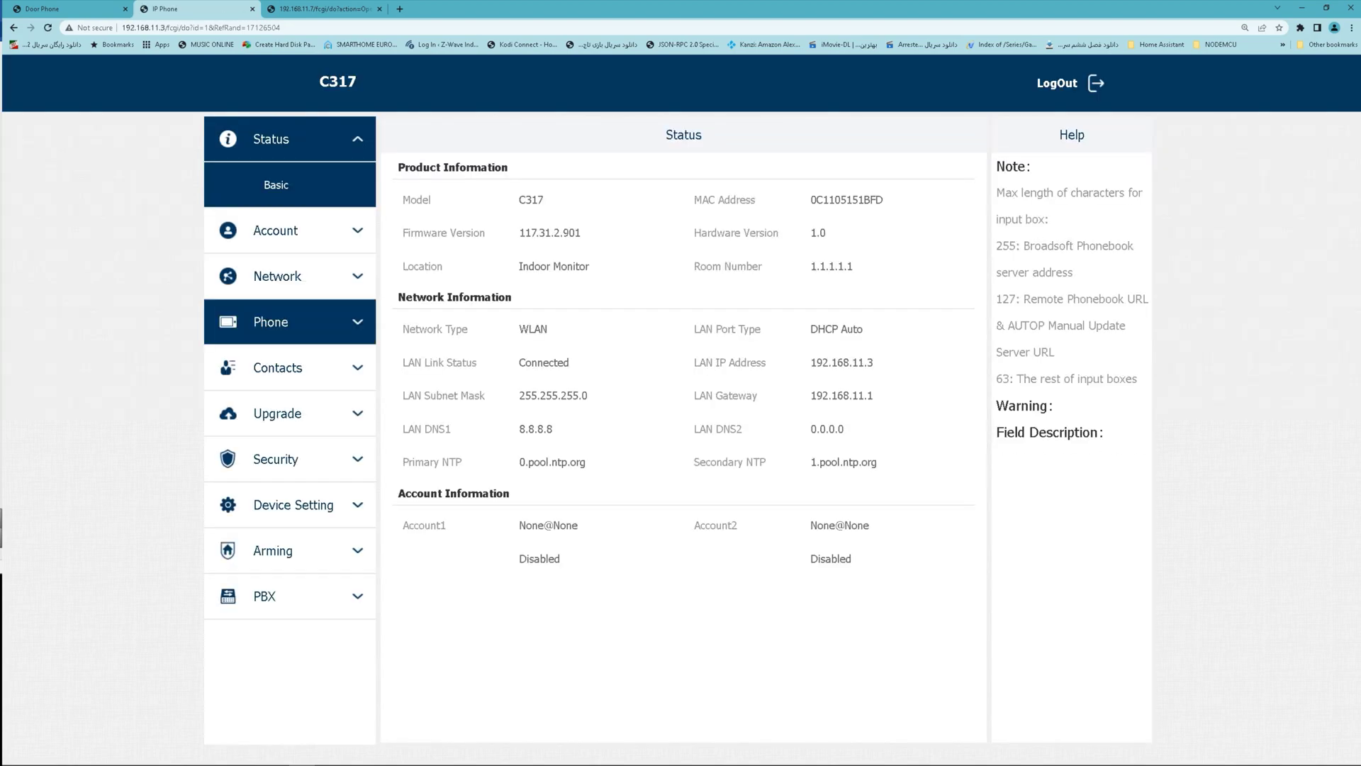
# Go to Phone > Relay and scroll to the Remote Relay By HTTP table.
pyautogui.click(228, 321)
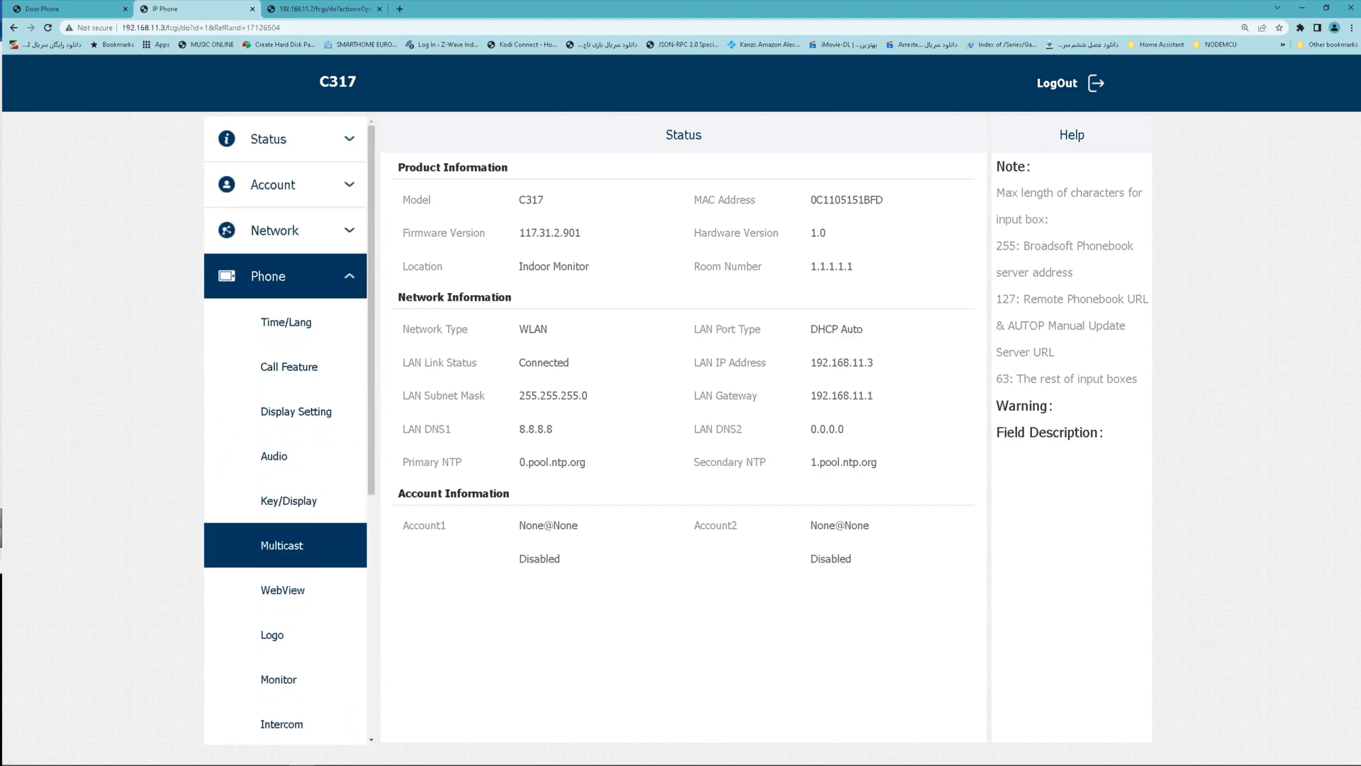
pyautogui.scroll(-1, 283, 590)
pyautogui.scroll(-1, 284, 484)
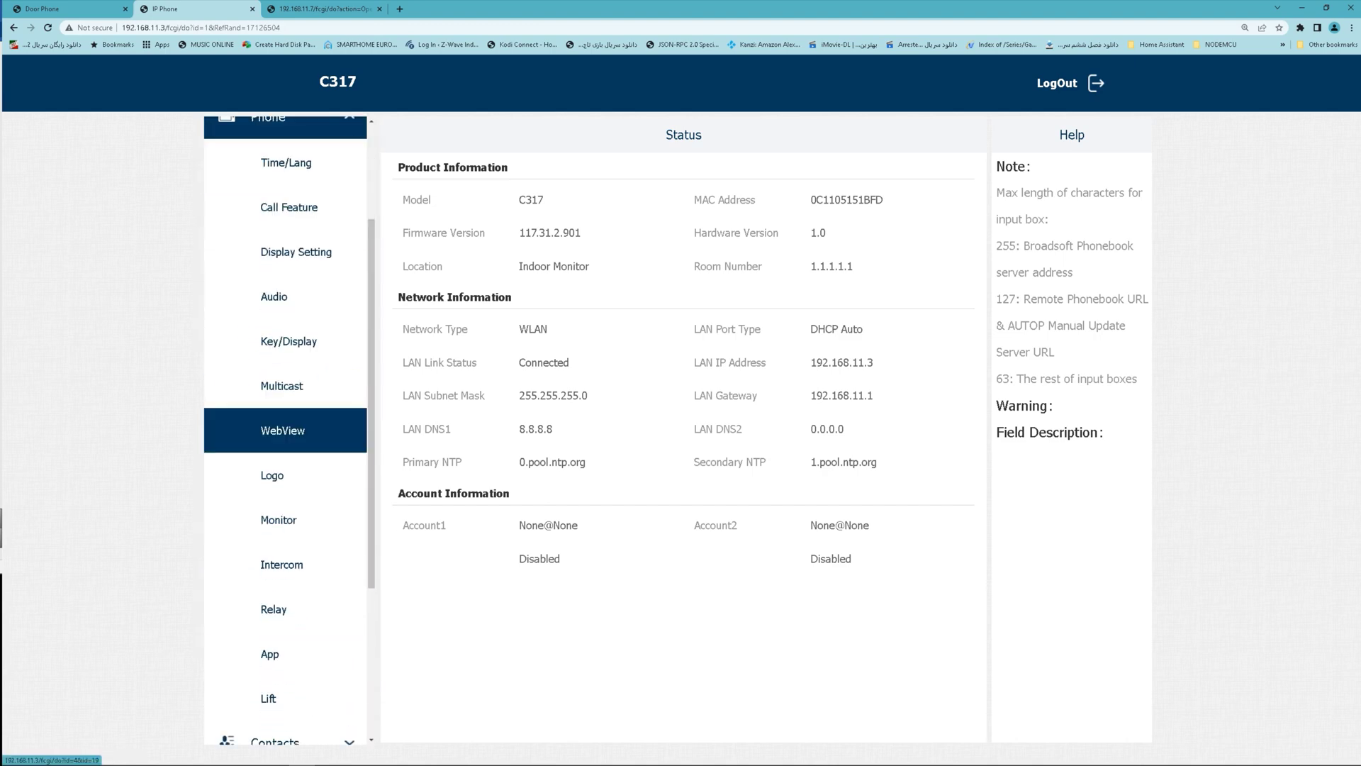
pyautogui.click(276, 609)
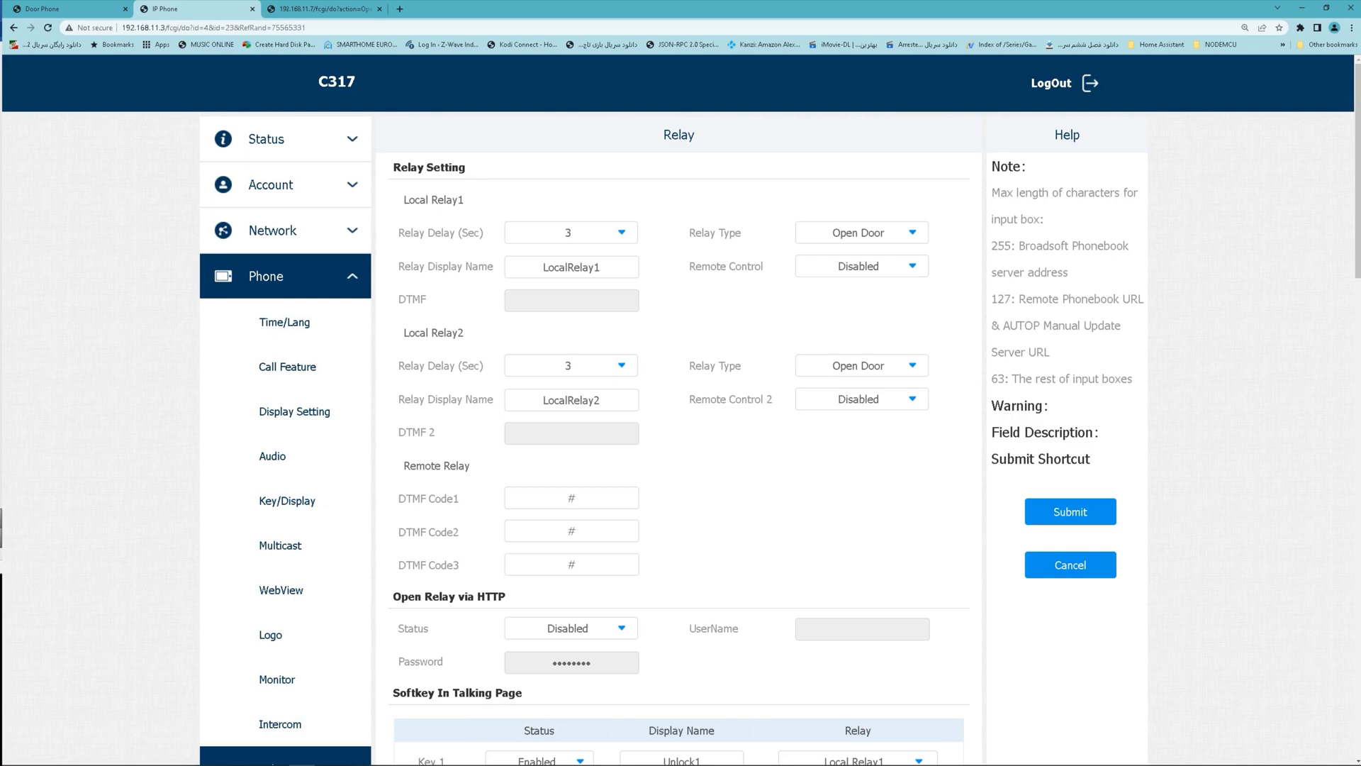
pyautogui.scroll(-5, 798, 400)
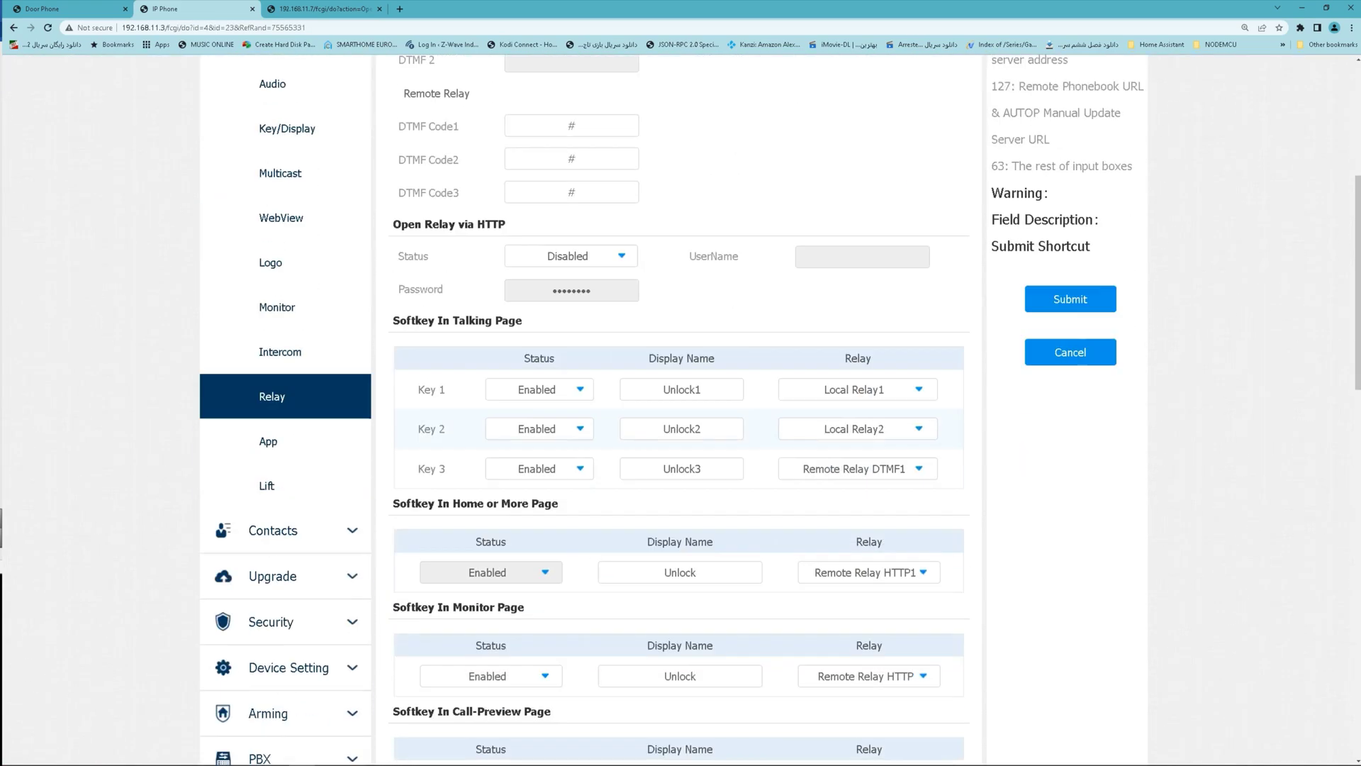
pyautogui.scroll(-8, 679, 411)
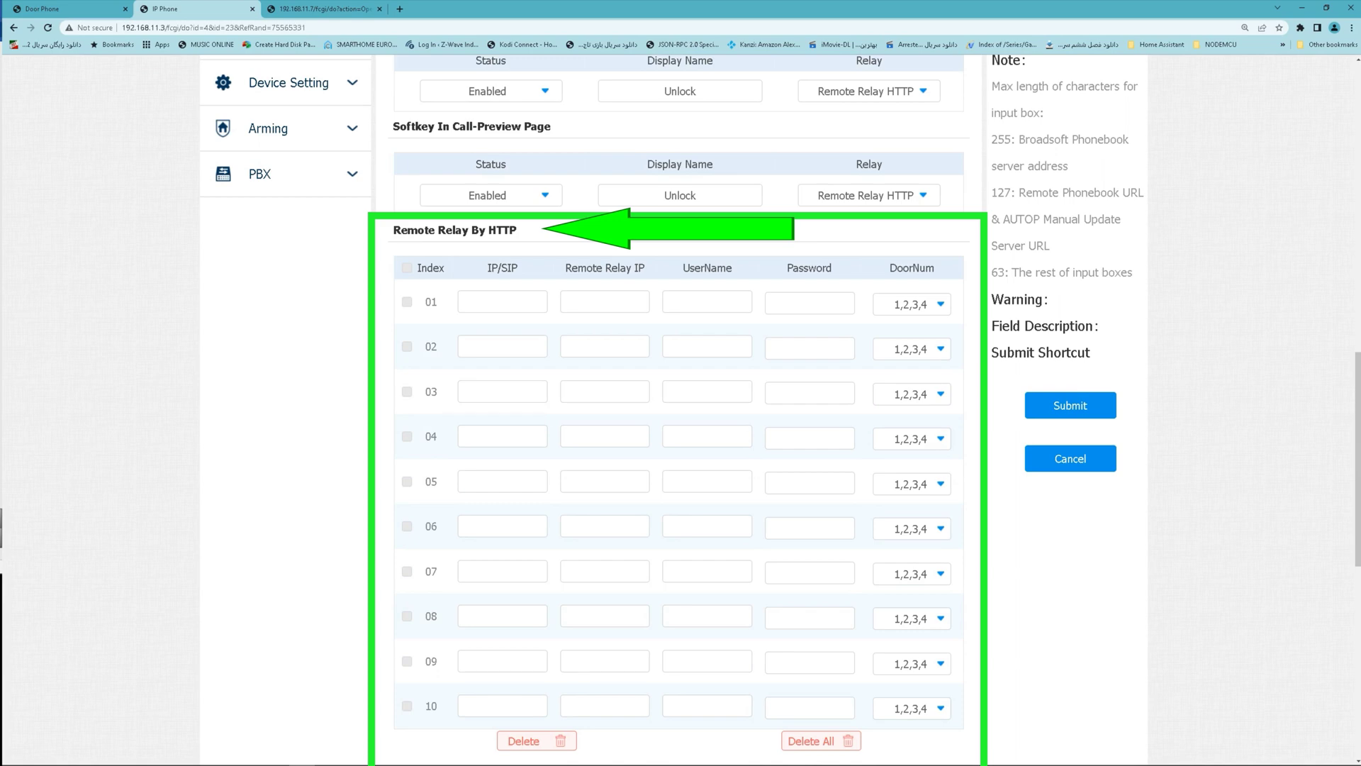
# Fill row 01 with IP 192.168.11.7 and the door phone's relay username and password.
pyautogui.click(502, 301)
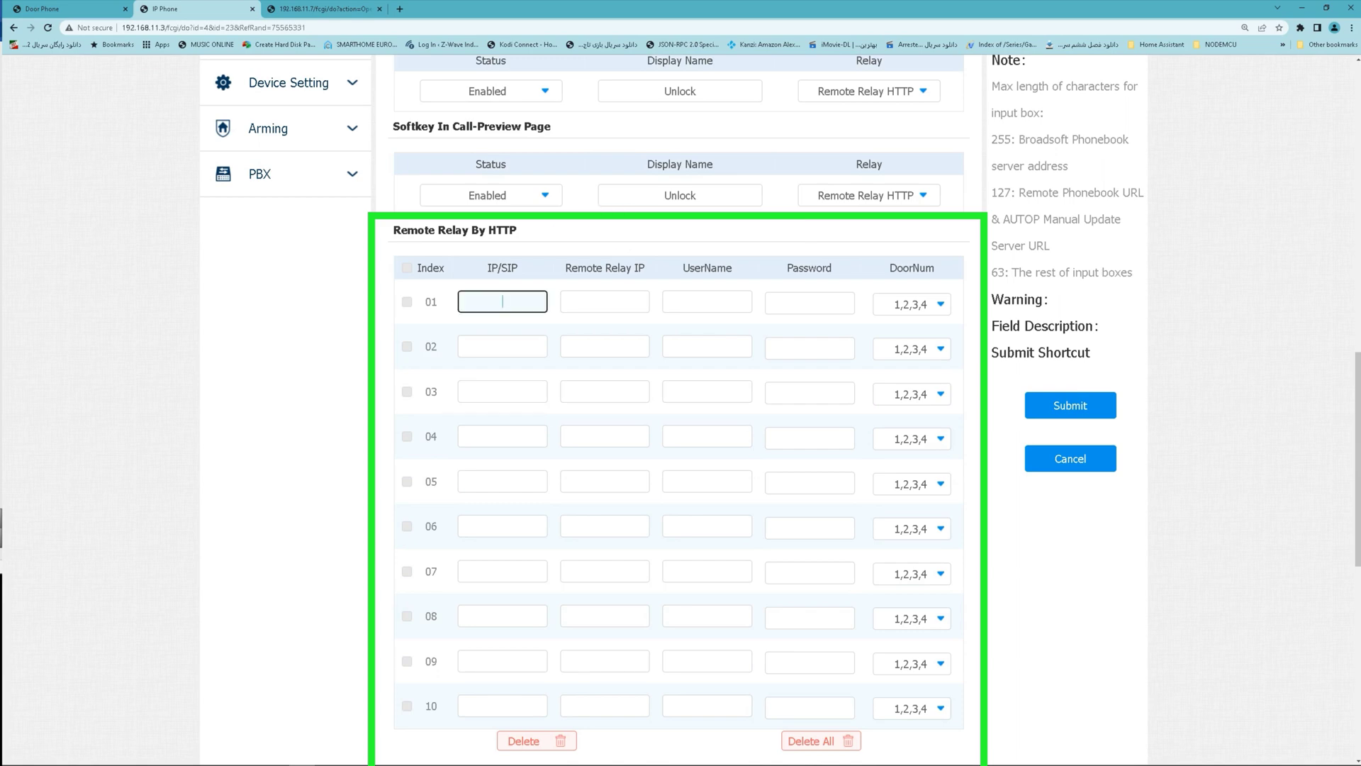
pyautogui.scroll(-2, 679, 412)
pyautogui.scroll(1, 680, 411)
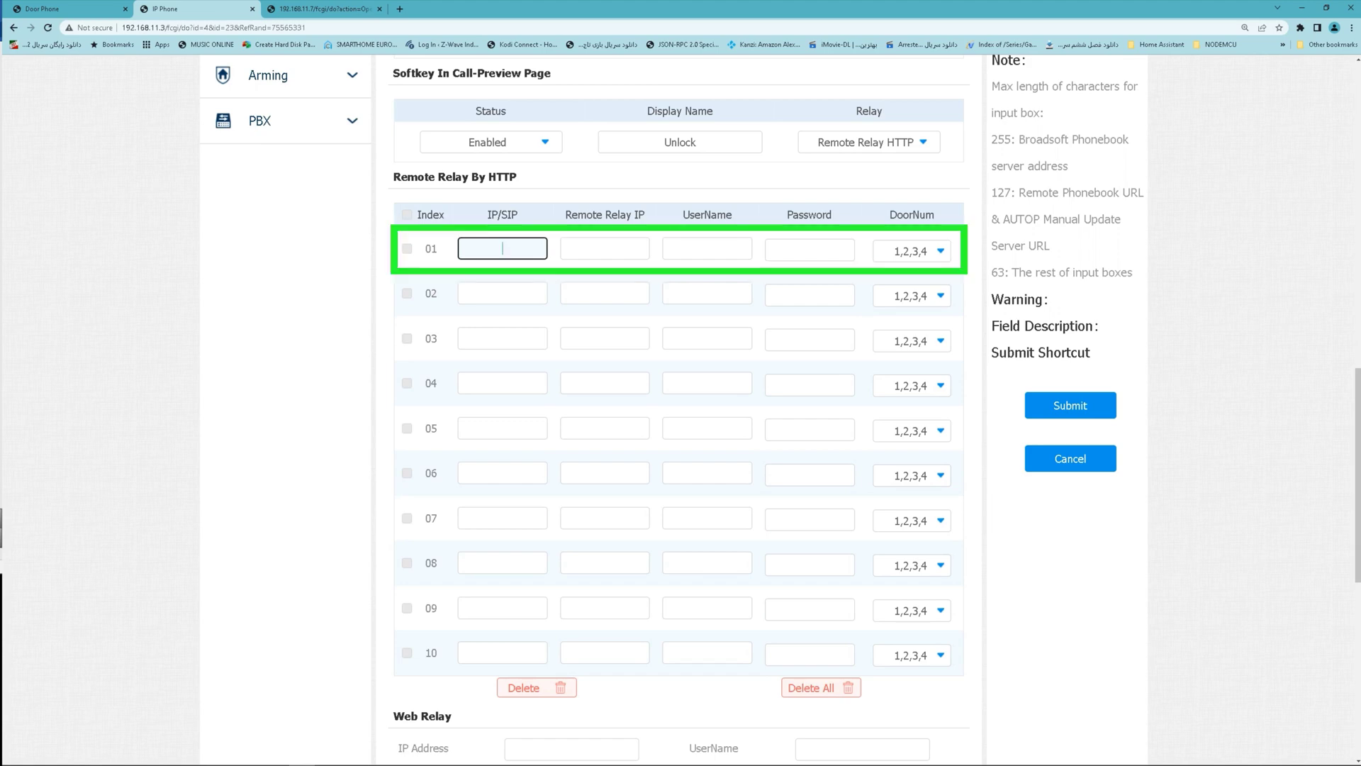
pyautogui.write('92.168.')
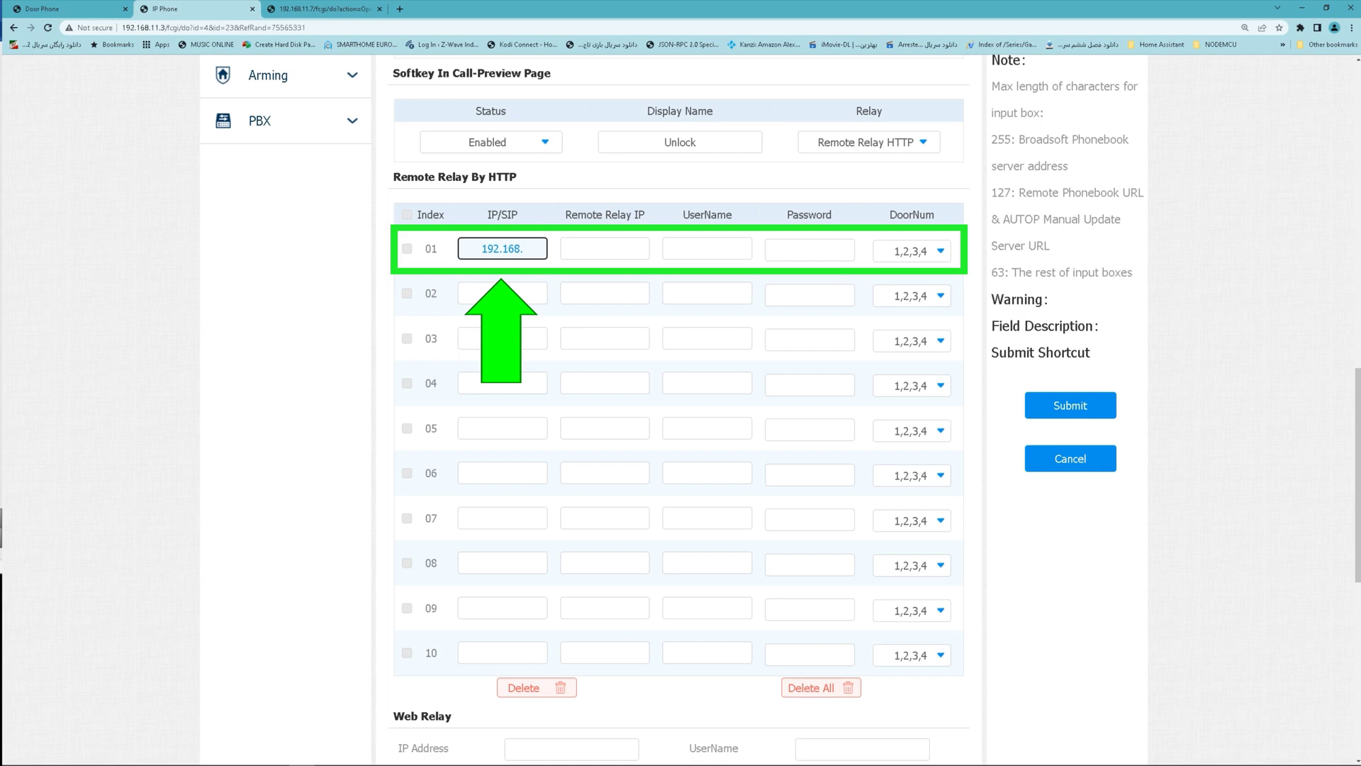
pyautogui.write('11.7')
pyautogui.click(707, 248)
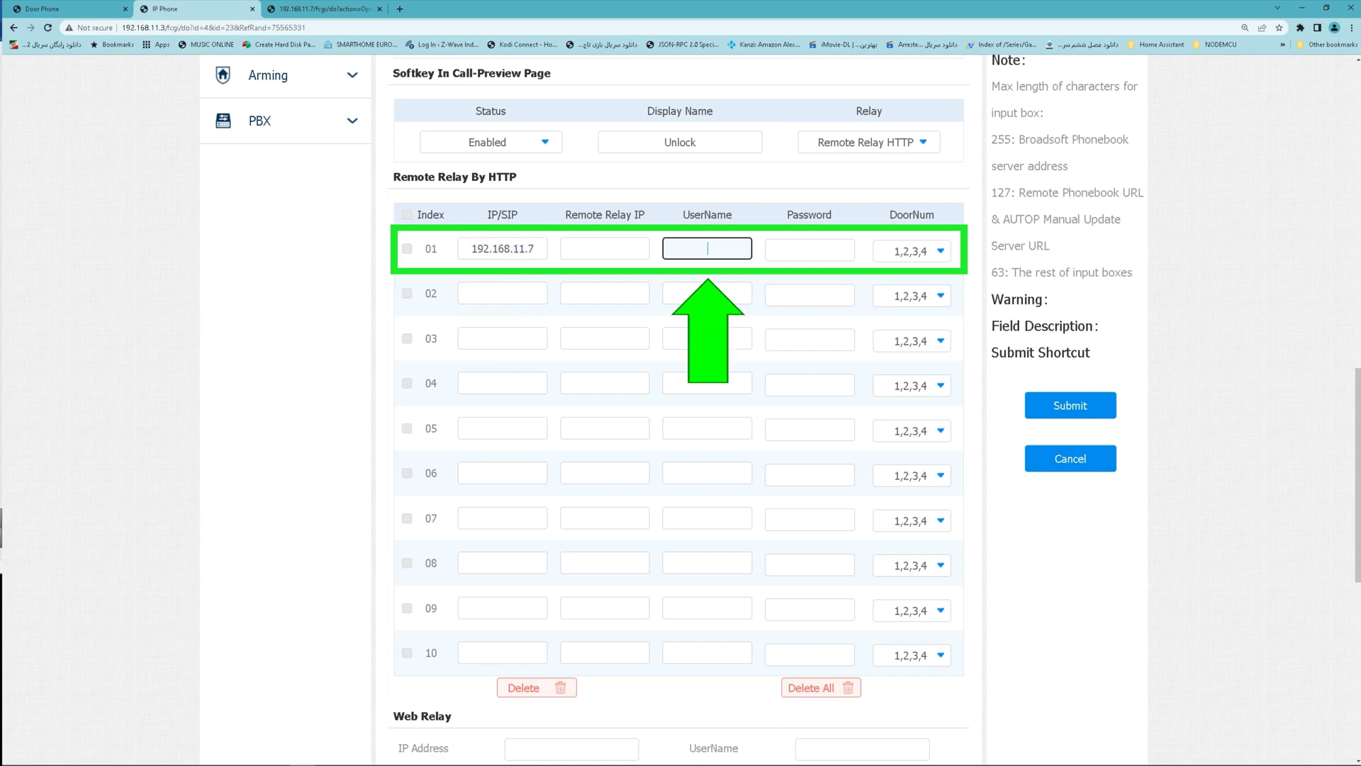
pyautogui.hotkey('ctrl', 'shift', 'Tab')
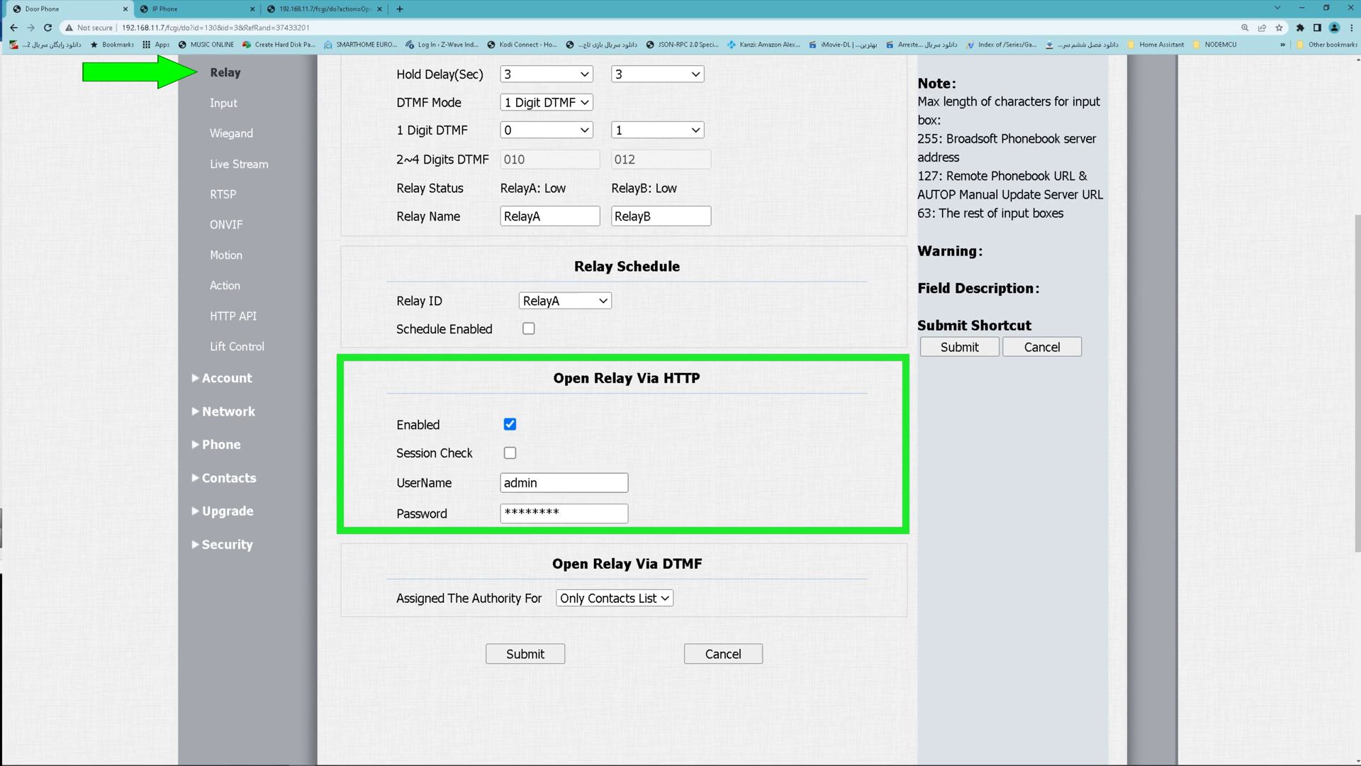
pyautogui.doubleClick(520, 483)
pyautogui.hotkey('ctrl', 'Tab')
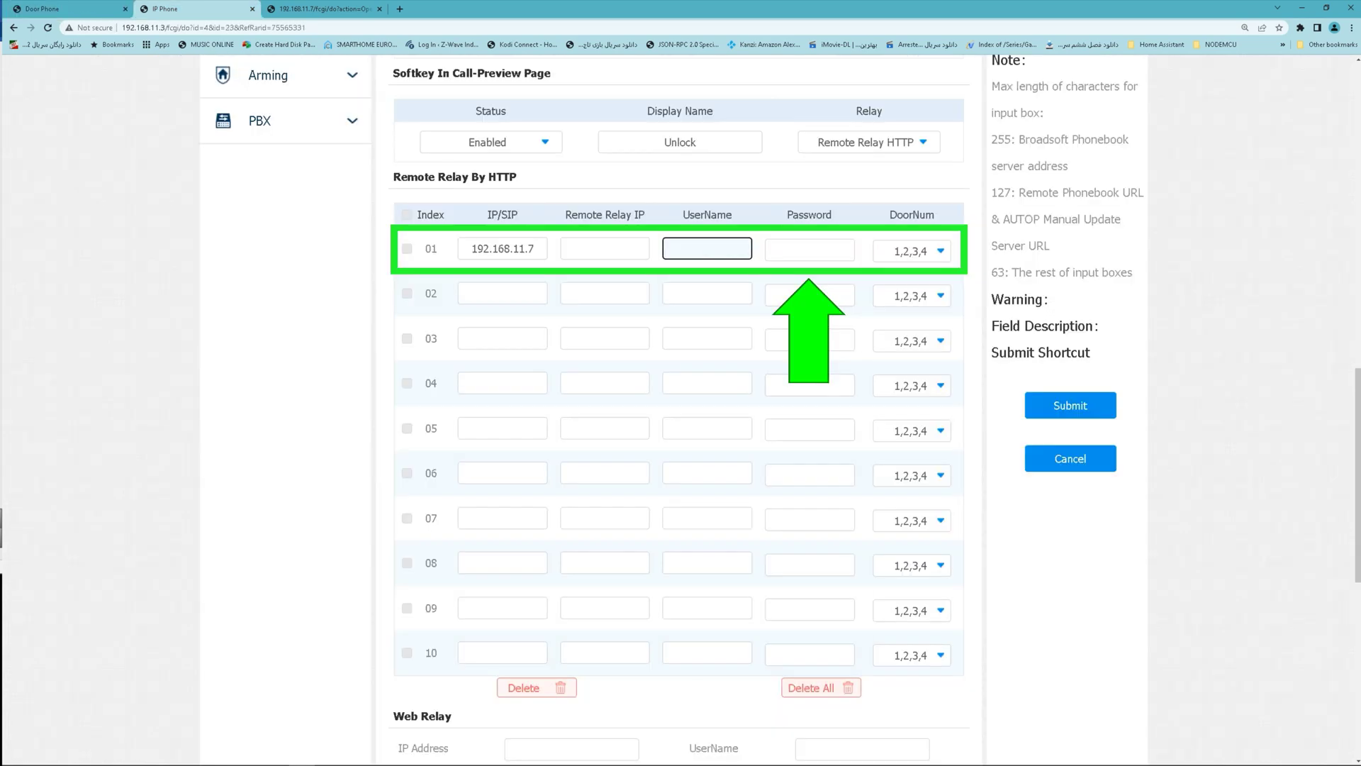
pyautogui.hotkey('ctrl', 'v')
pyautogui.press('Tab')
pyautogui.hotkey('ctrl', 'v')
pyautogui.press('Tab')
# Limit row 01's DoorNum to door 1 only and save the relay settings.
pyautogui.press('space')
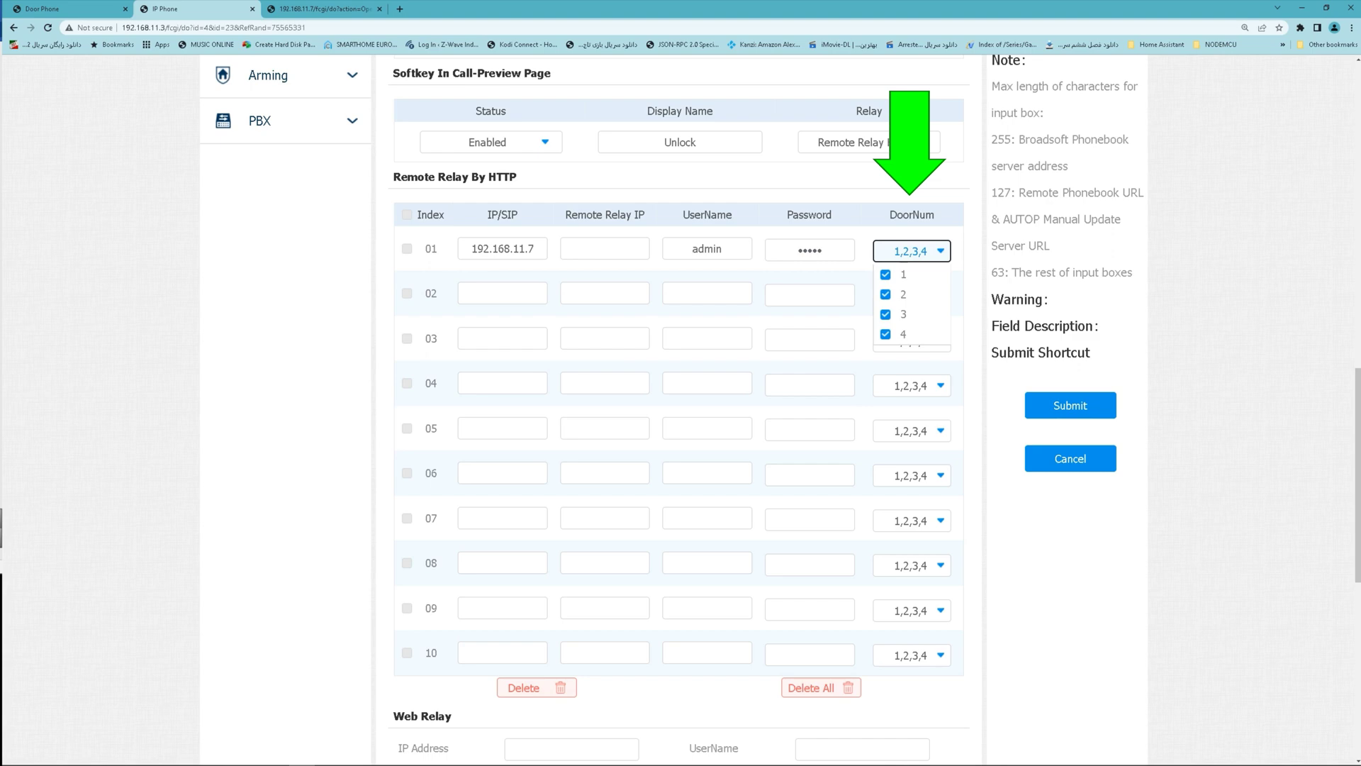
pyautogui.press('Down')
pyautogui.press('space')
pyautogui.press('Down')
pyautogui.press('space')
pyautogui.press('Down')
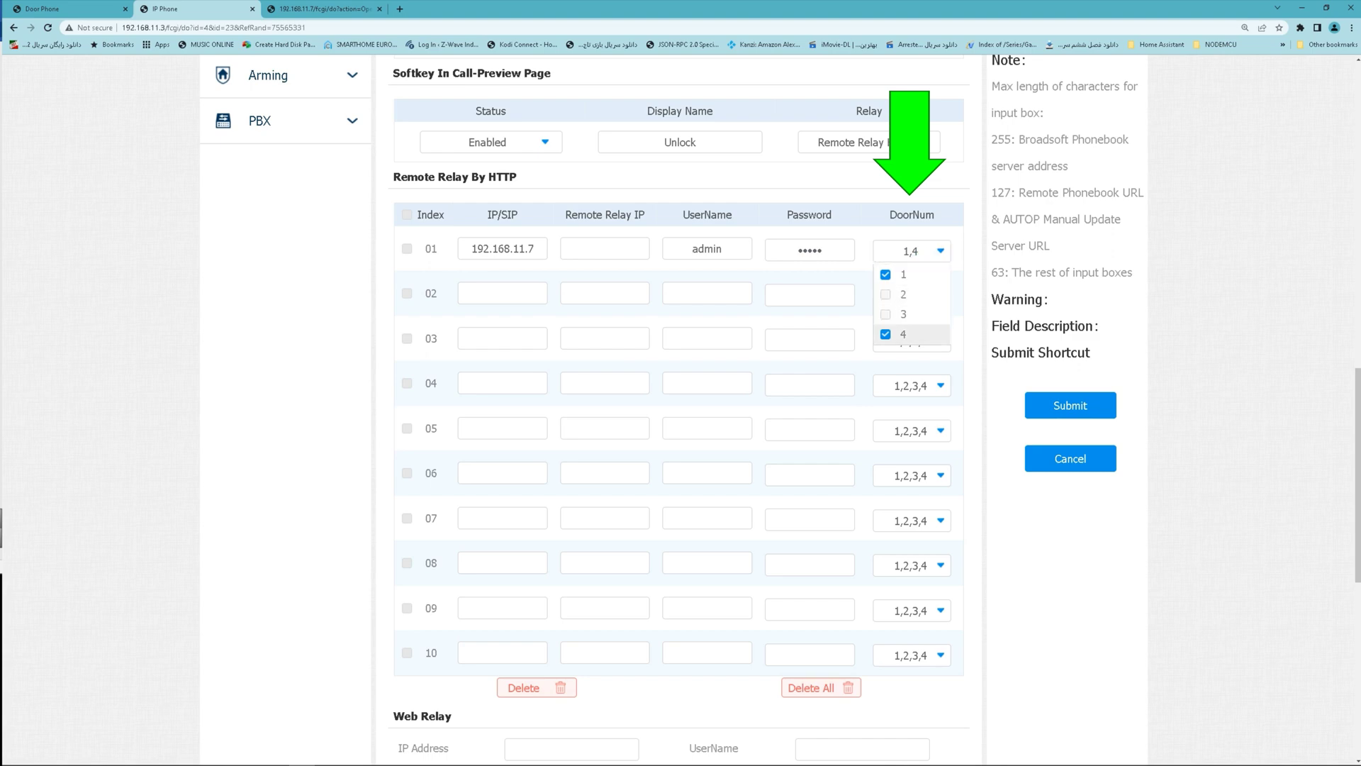
pyautogui.press('space')
pyautogui.press('Escape')
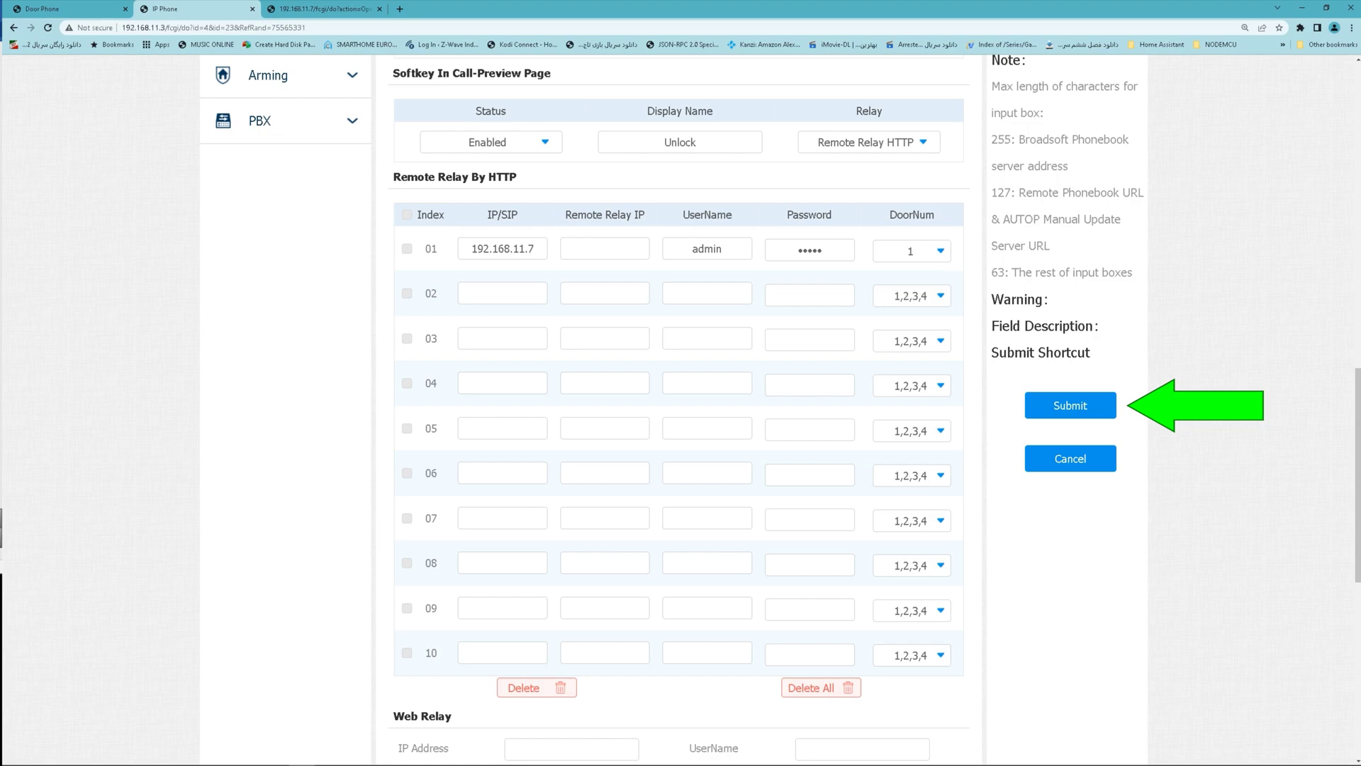
pyautogui.press('Return')
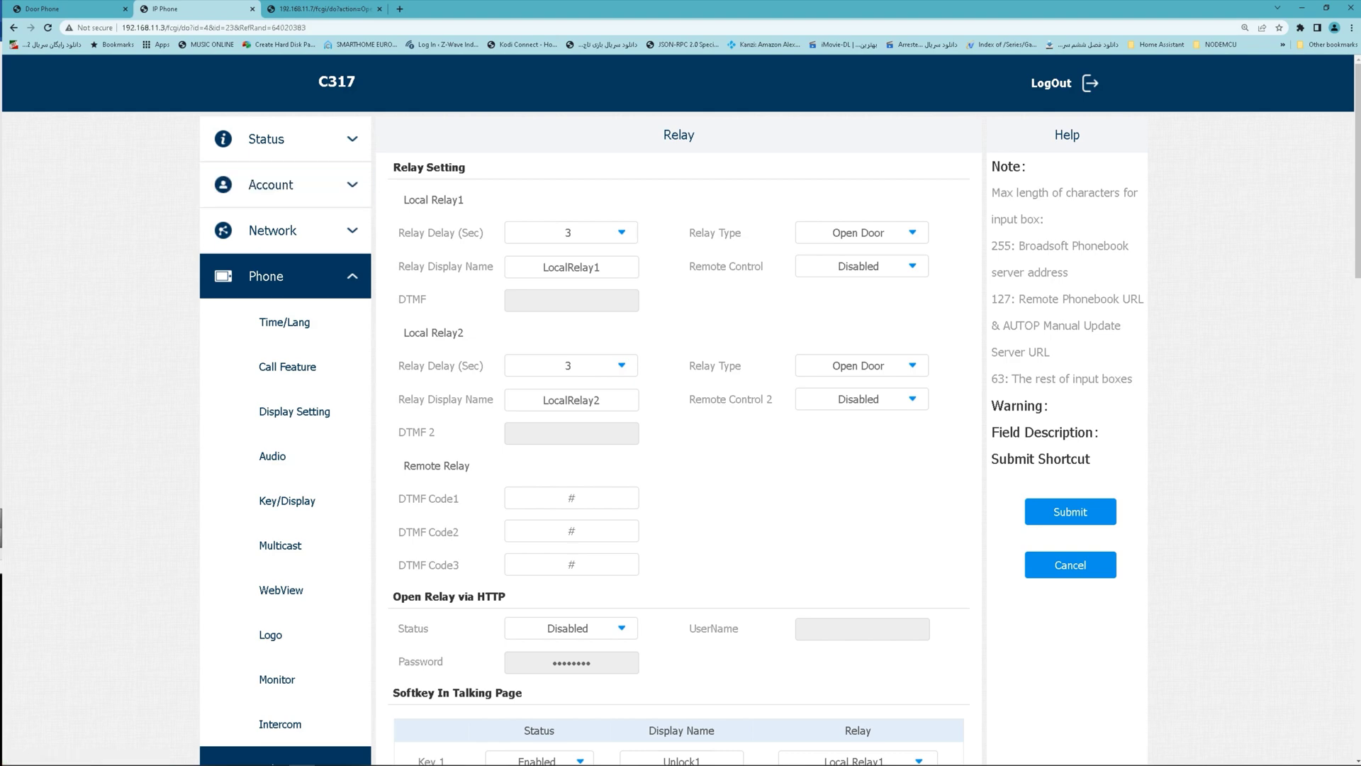
# On the Monitor page, enter device number 192.168.11.7 and device name DOORphone.
pyautogui.click(277, 680)
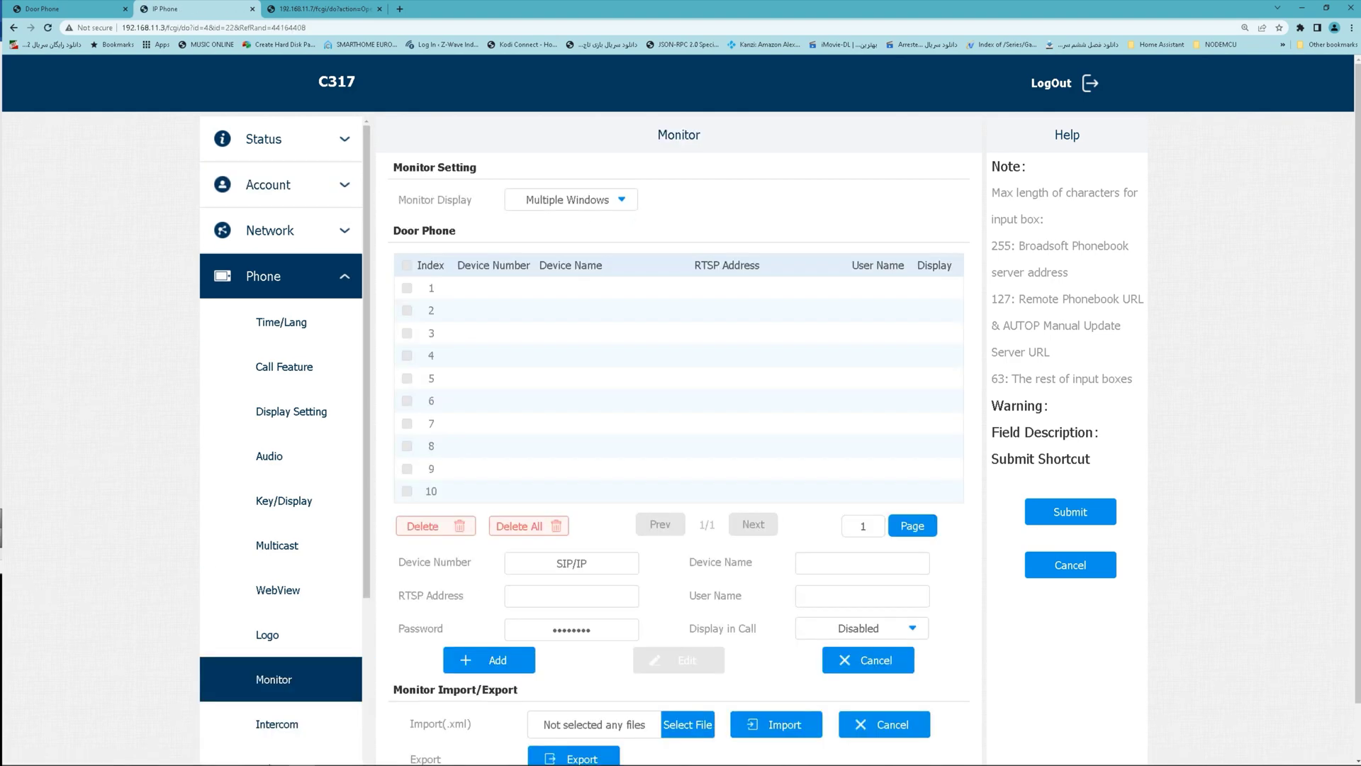
pyautogui.click(573, 564)
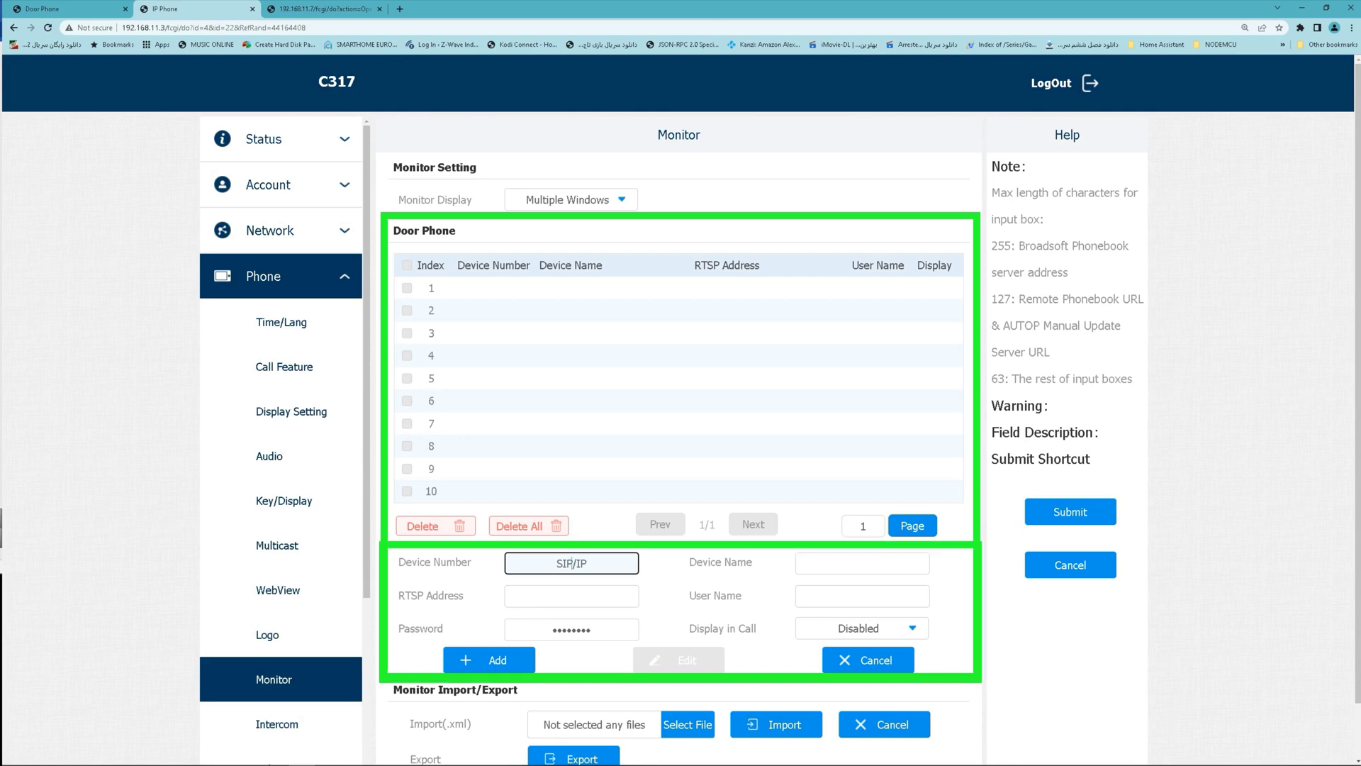
pyautogui.write('192.1')
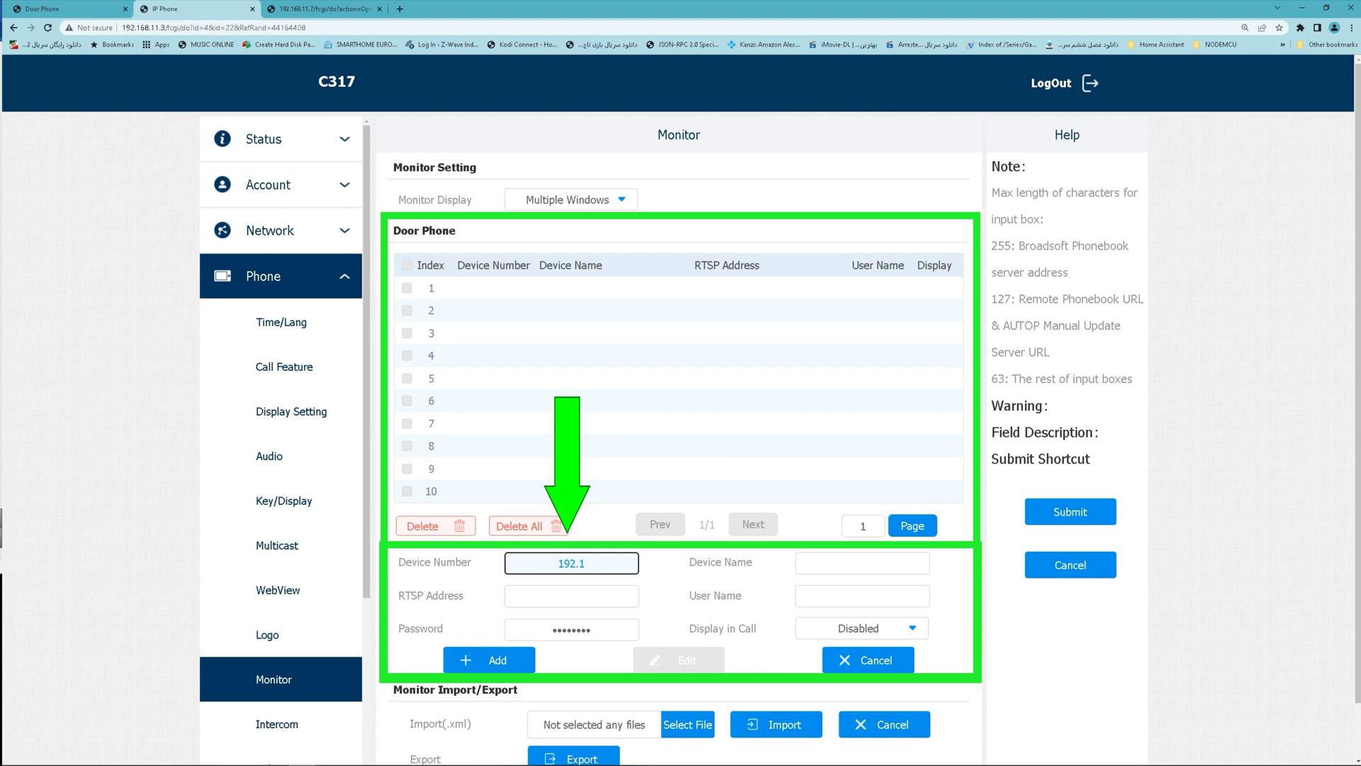
pyautogui.write('68.11.7')
pyautogui.click(862, 563)
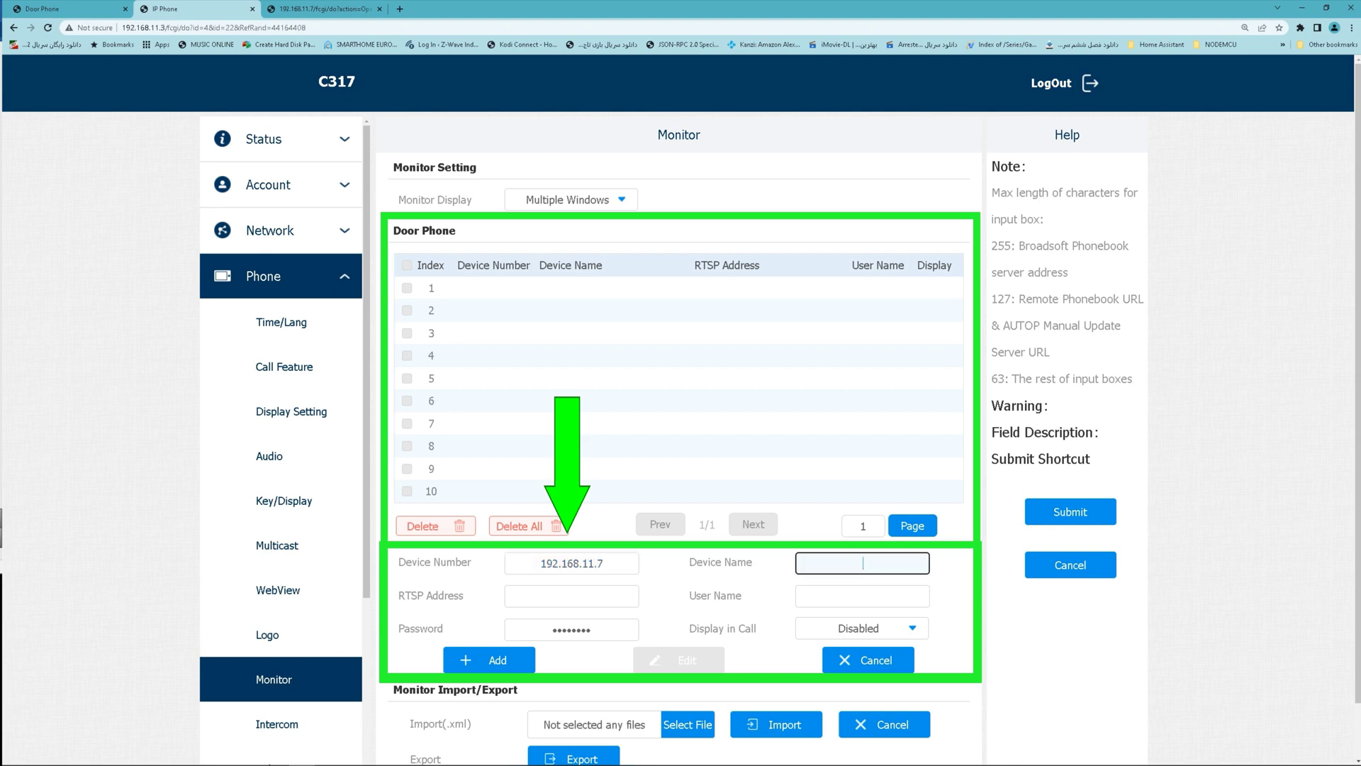
pyautogui.write('D')
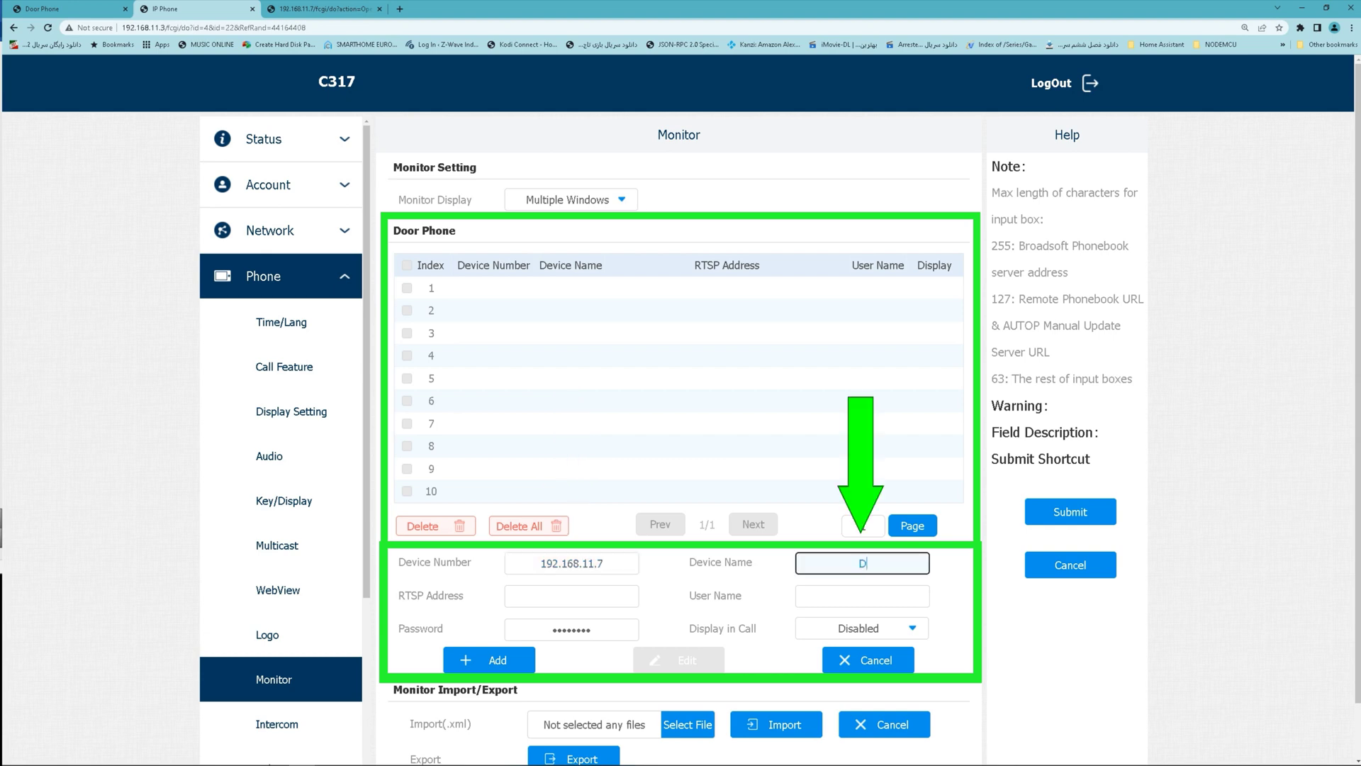
pyautogui.write('OORphone')
# Paste rtsp://192.168.11.7/live/ch00_0 into the entry's RTSP Address field.
pyautogui.click(571, 596)
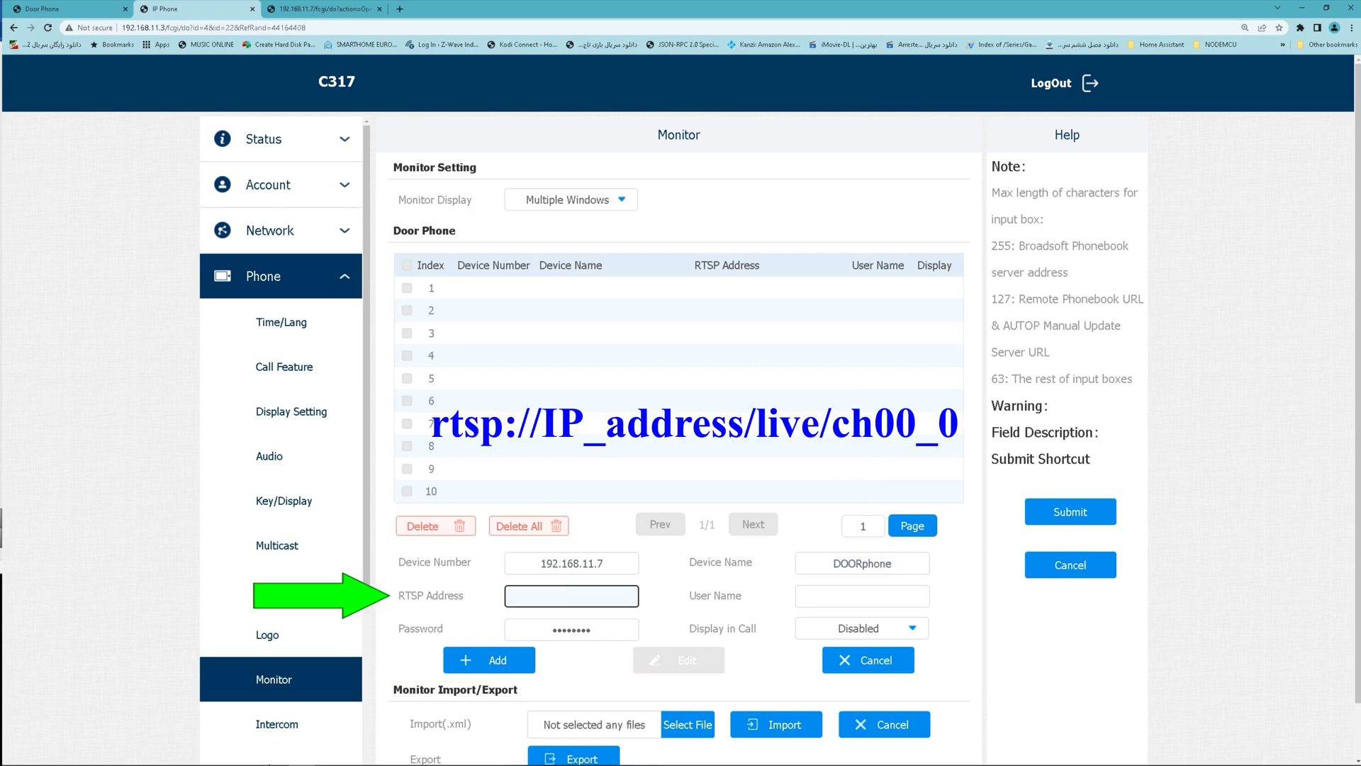
pyautogui.rightClick(572, 596)
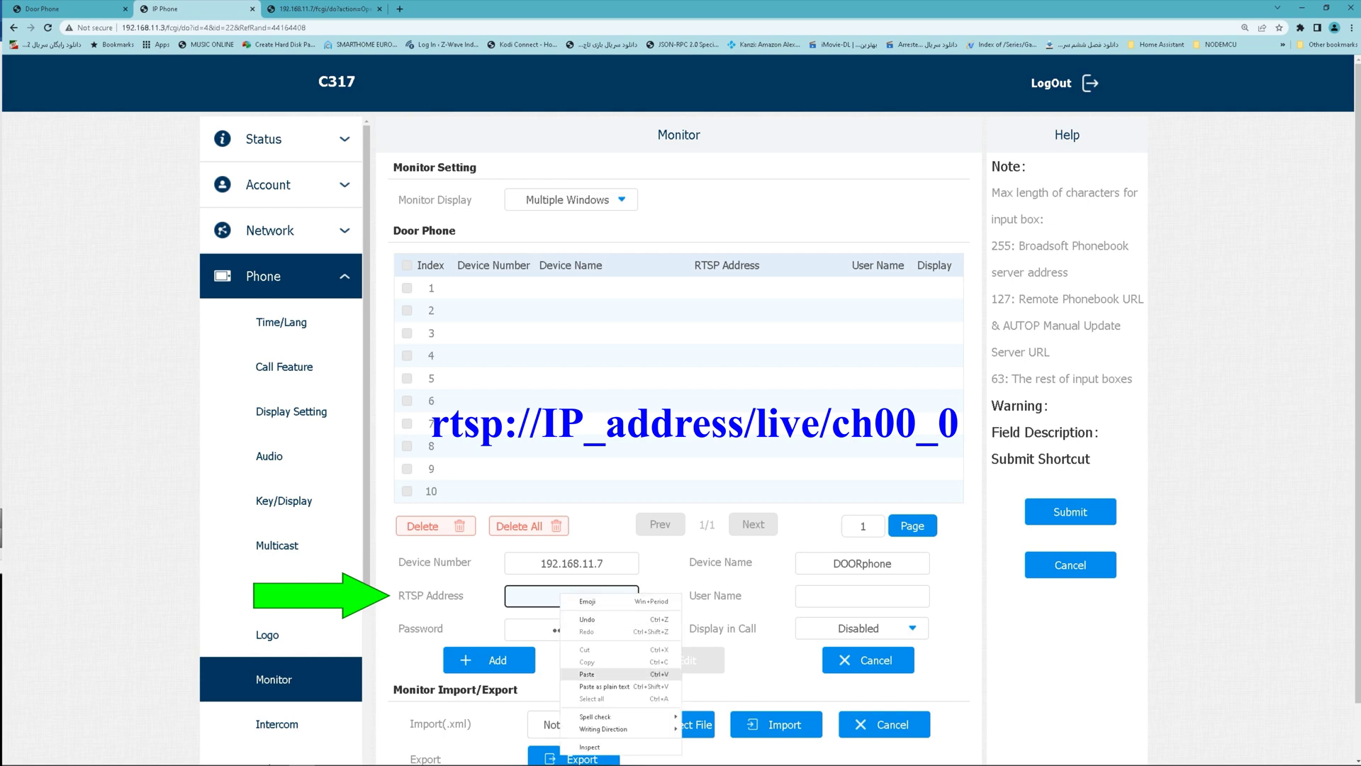
pyautogui.click(587, 674)
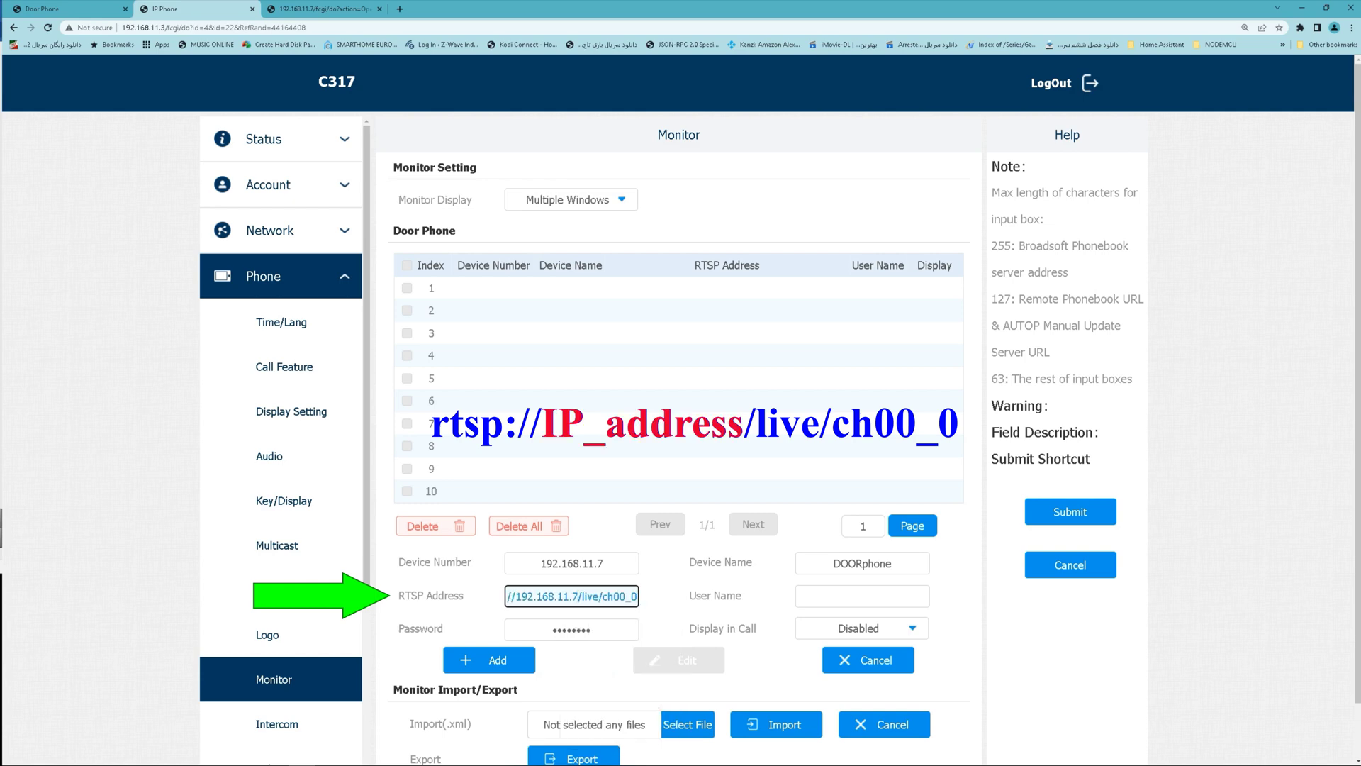
pyautogui.moveTo(577, 595); pyautogui.dragTo(515, 596)
pyautogui.click(862, 595)
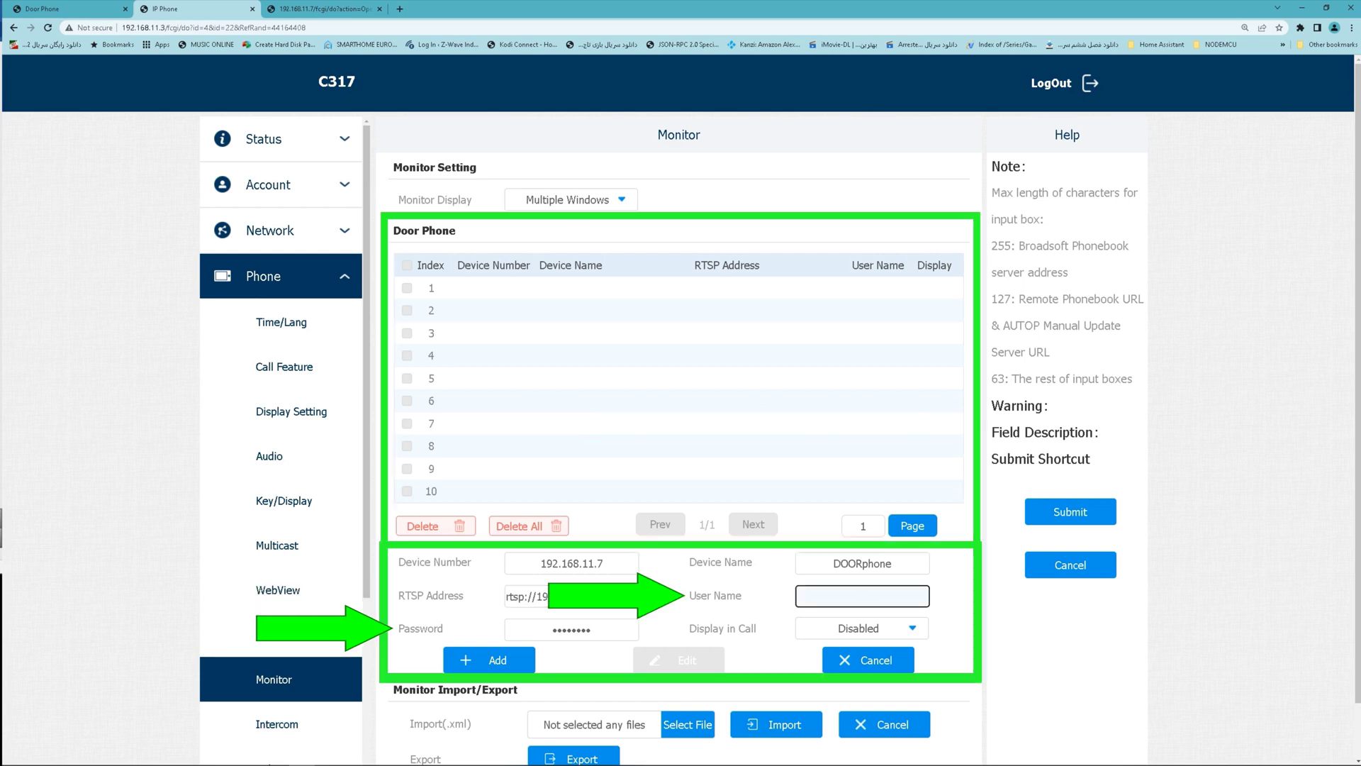
# Enter the door phone's RTSP login, user admin plus its password, in the monitor entry.
pyautogui.click(68, 9)
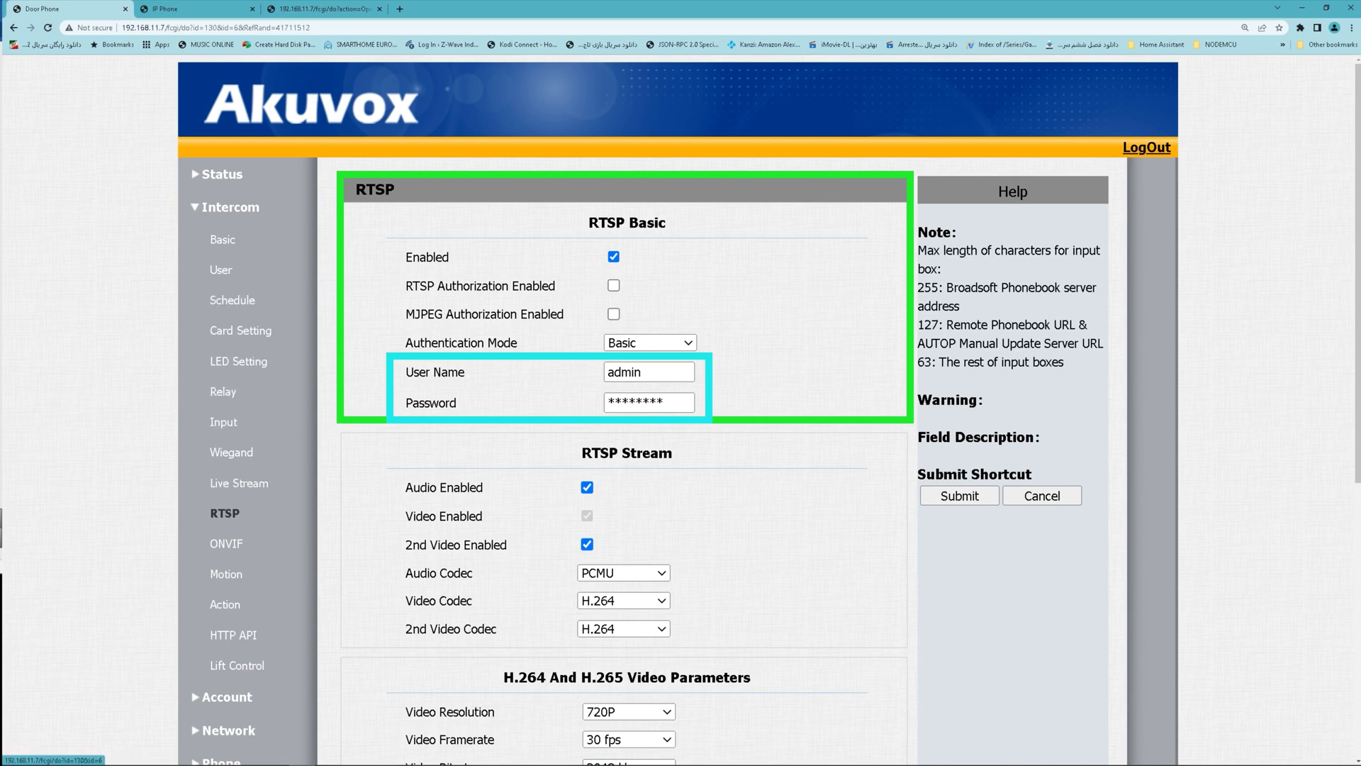
pyautogui.hotkey('ctrl', 'Tab')
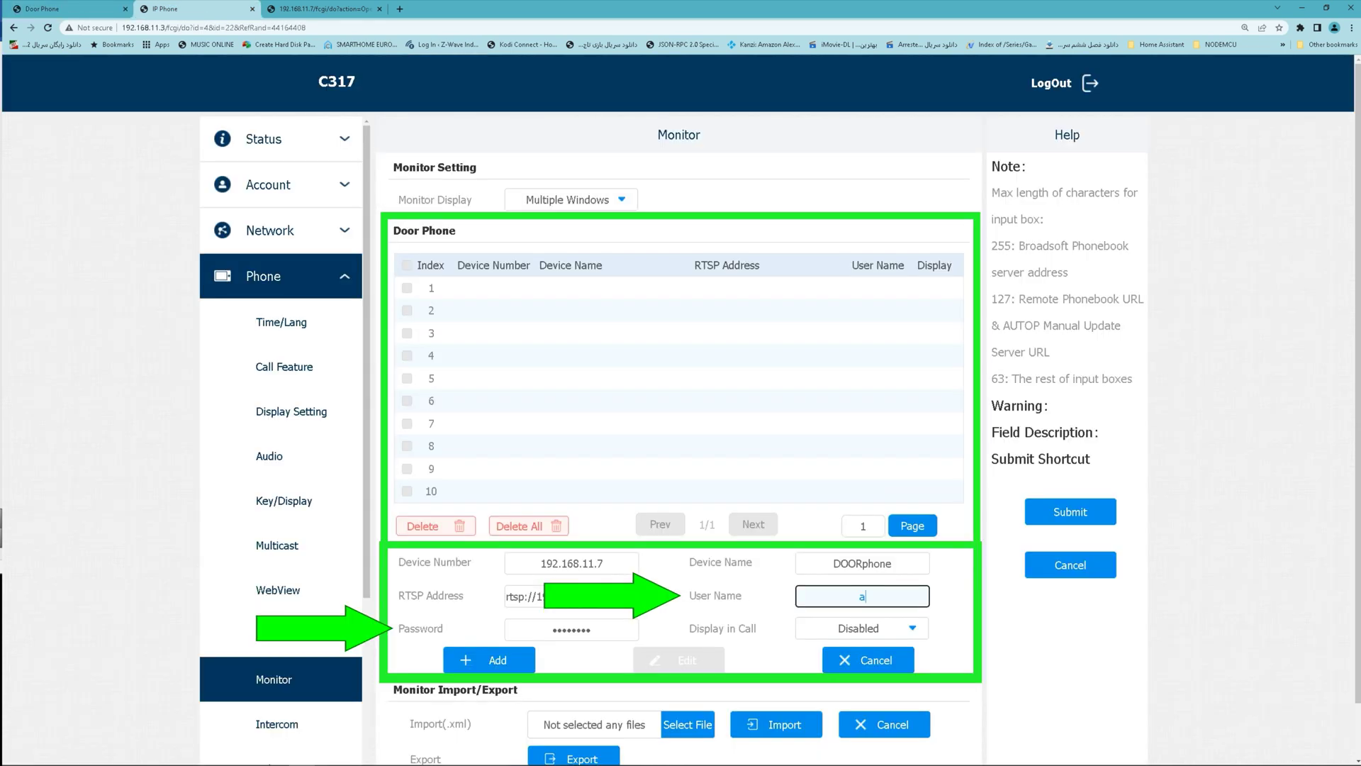
pyautogui.write('admin')
pyautogui.press('Tab')
pyautogui.write('admin')
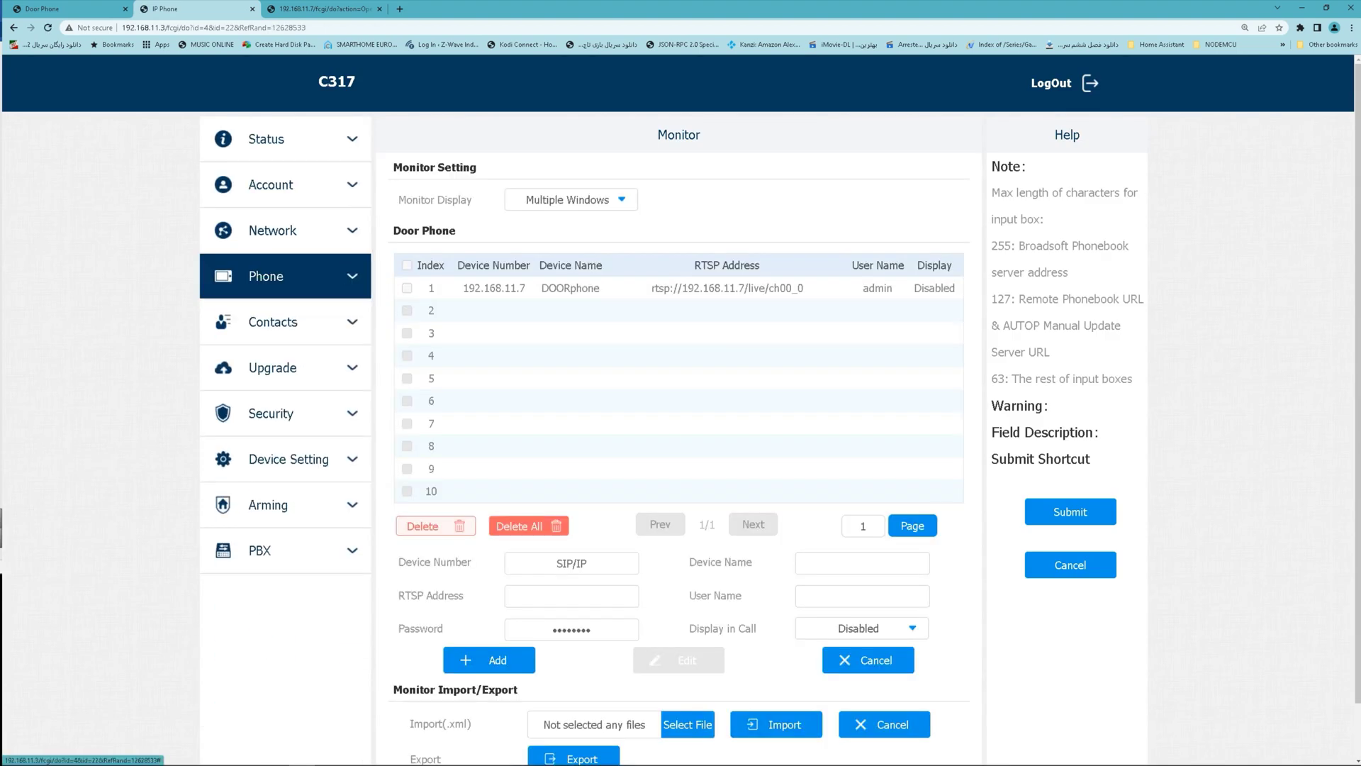
# Rename the Enabled Monitor Page softkey to 'Open Door Via HTP', keeping Remote Relay HTTP.
pyautogui.scroll(-3, 283, 369)
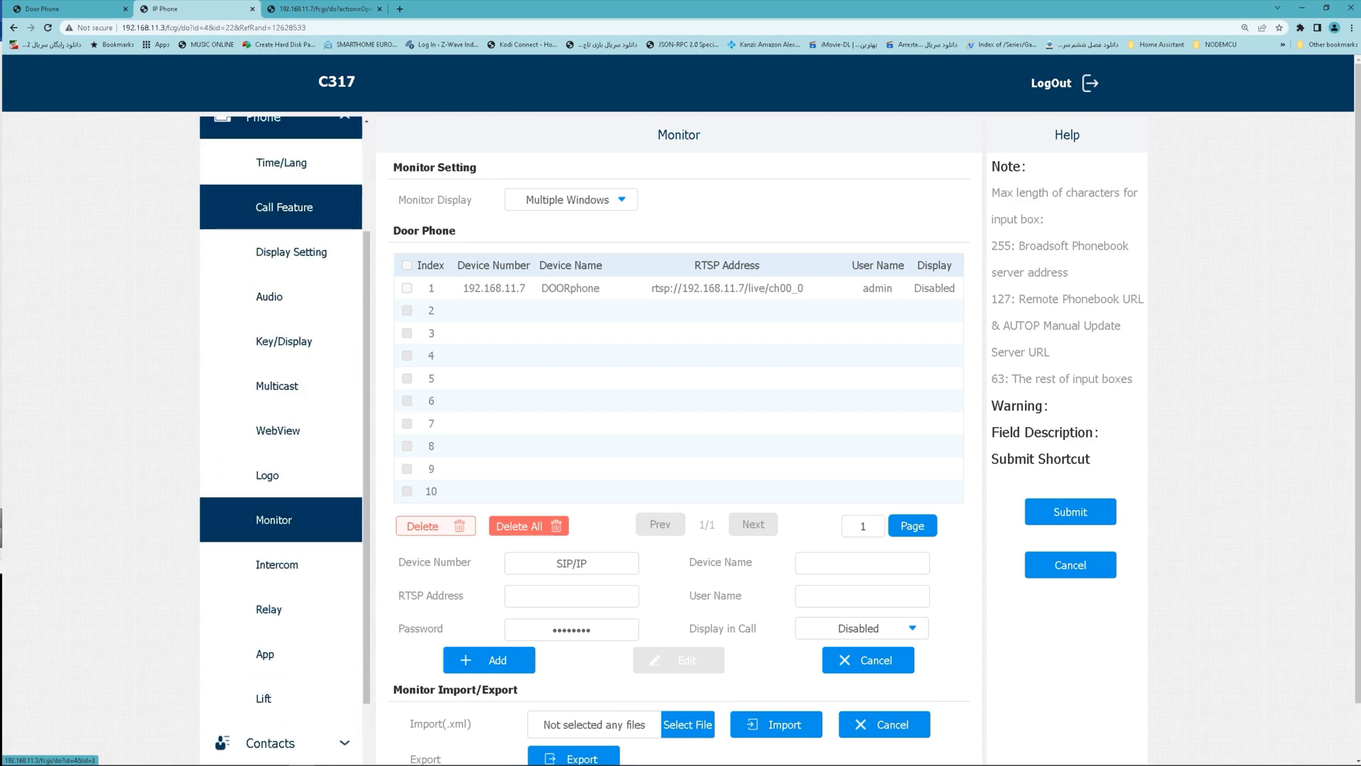
pyautogui.click(227, 605)
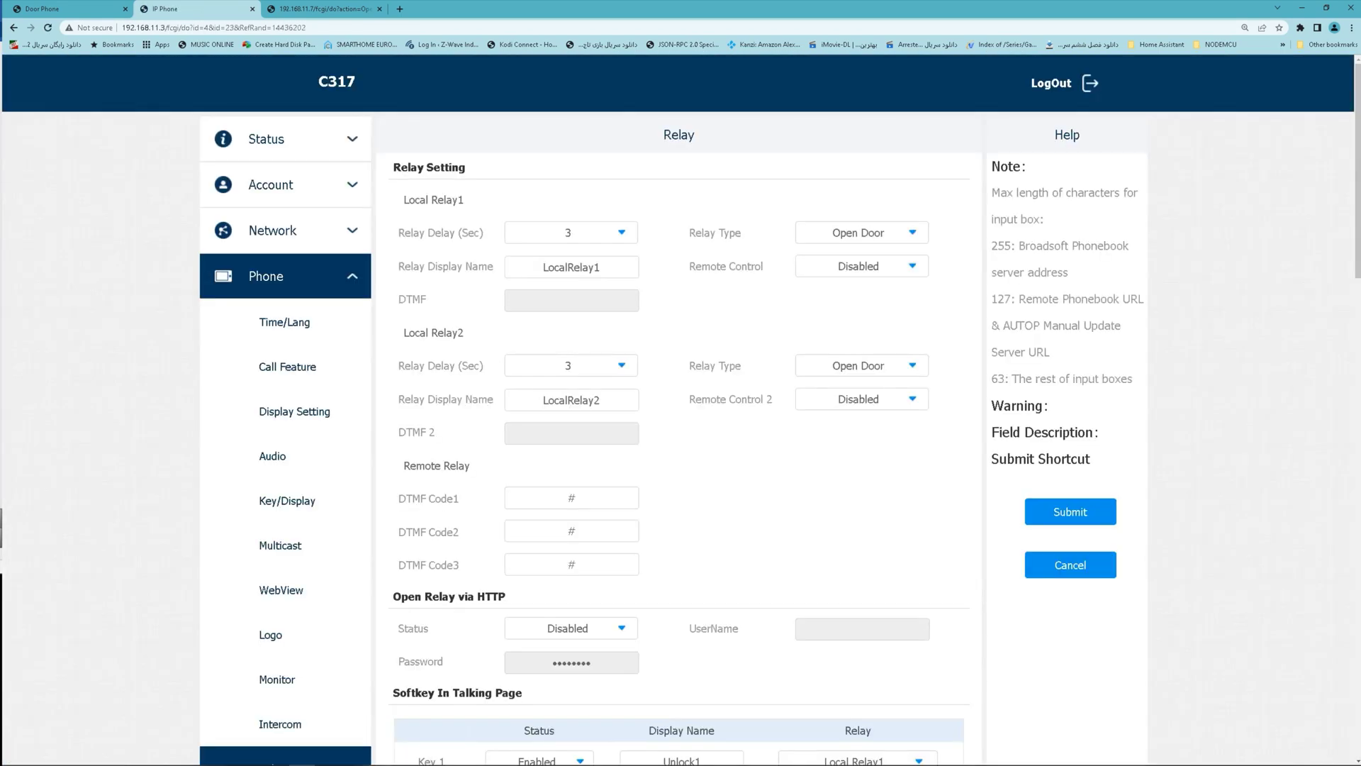
pyautogui.scroll(-5, 681, 409)
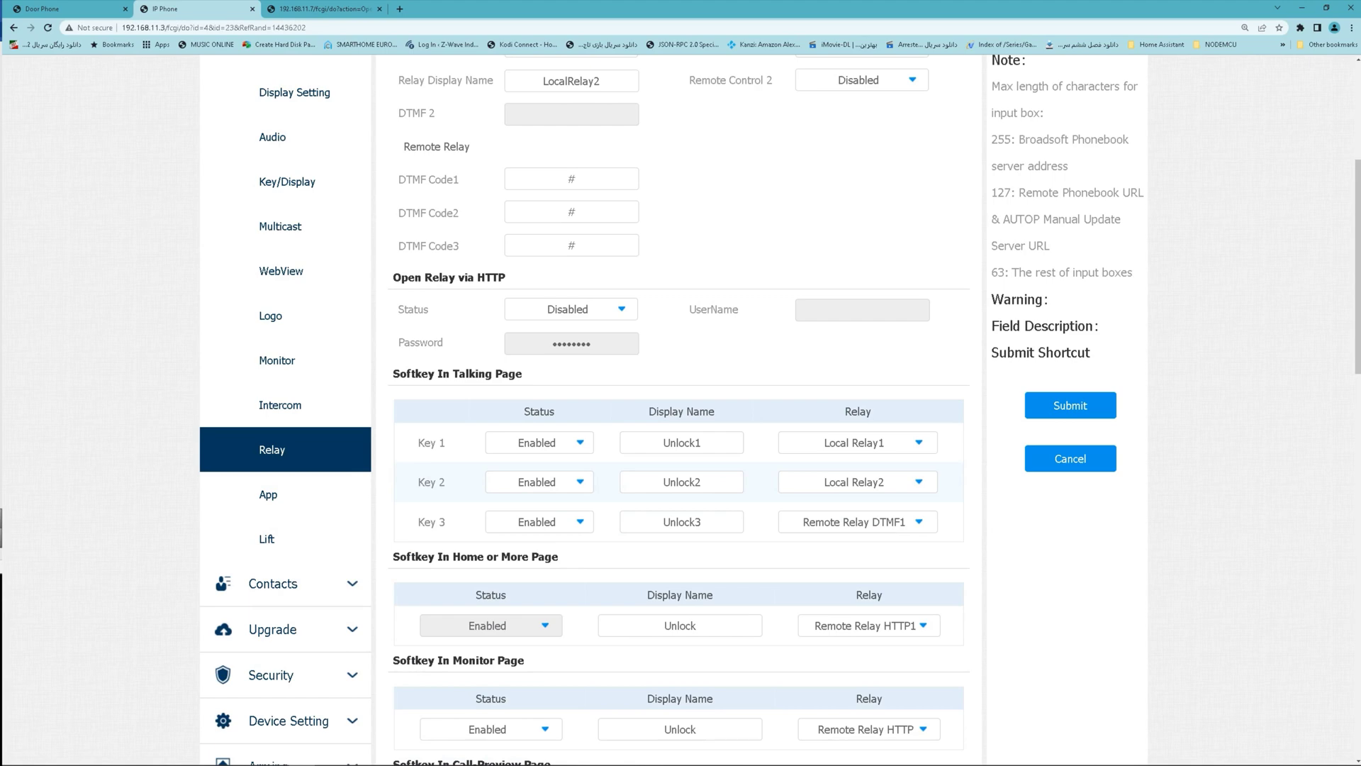
pyautogui.scroll(-3, 681, 409)
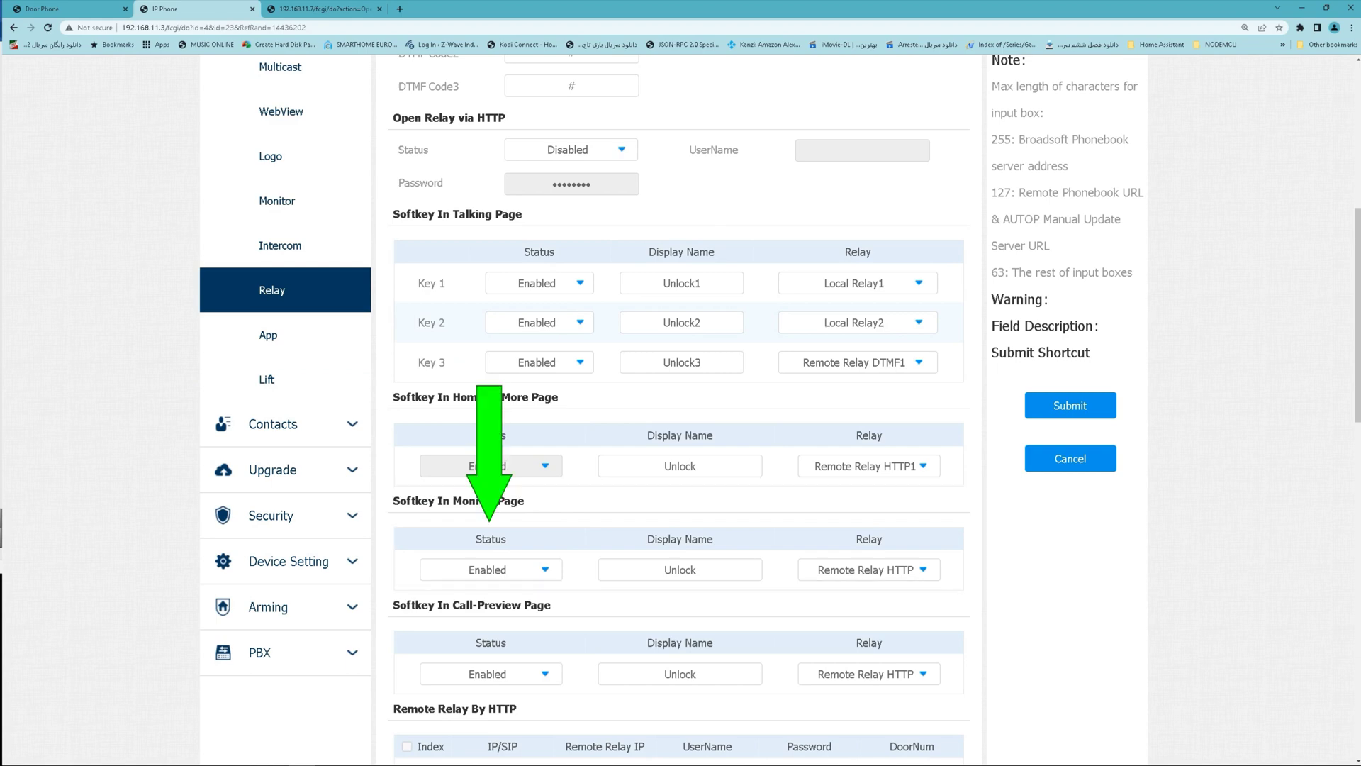
pyautogui.click(488, 569)
pyautogui.press('Return')
pyautogui.press('Tab')
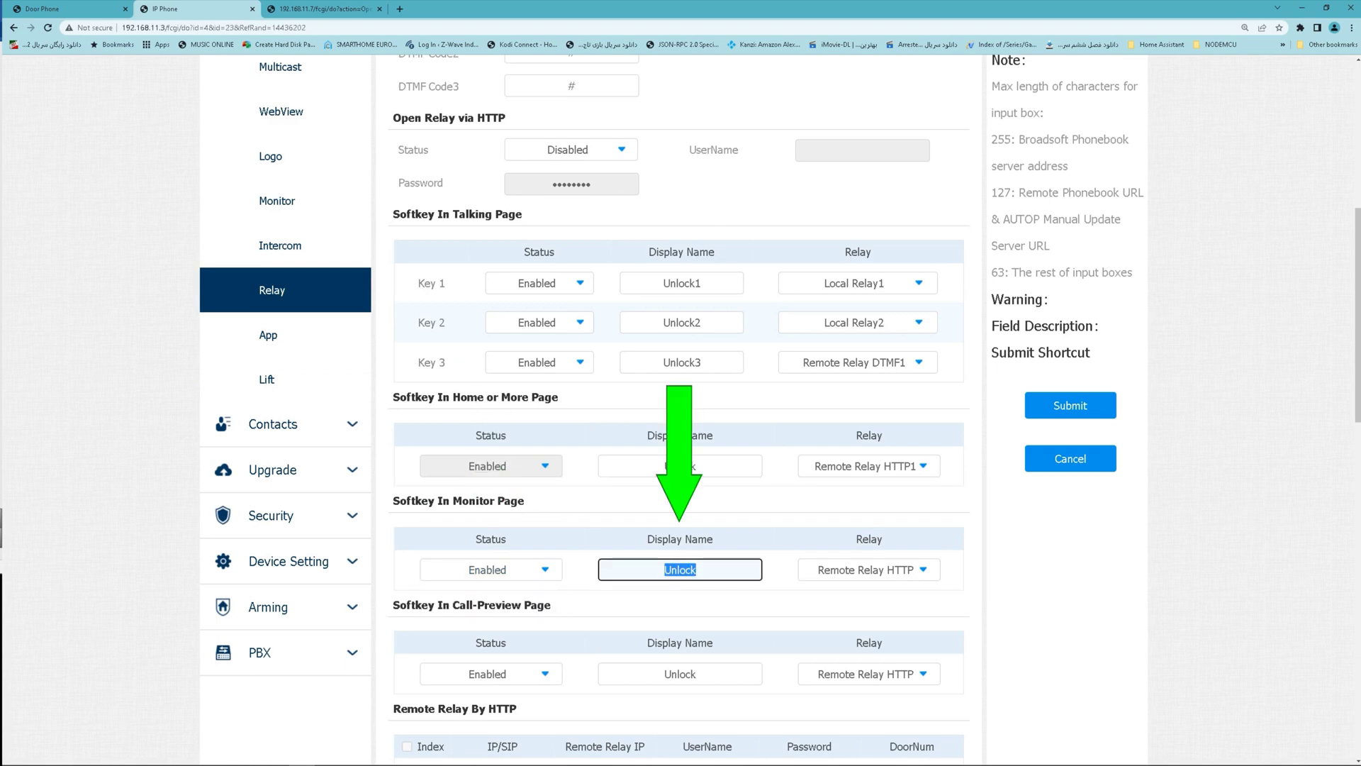
pyautogui.write('Open Do')
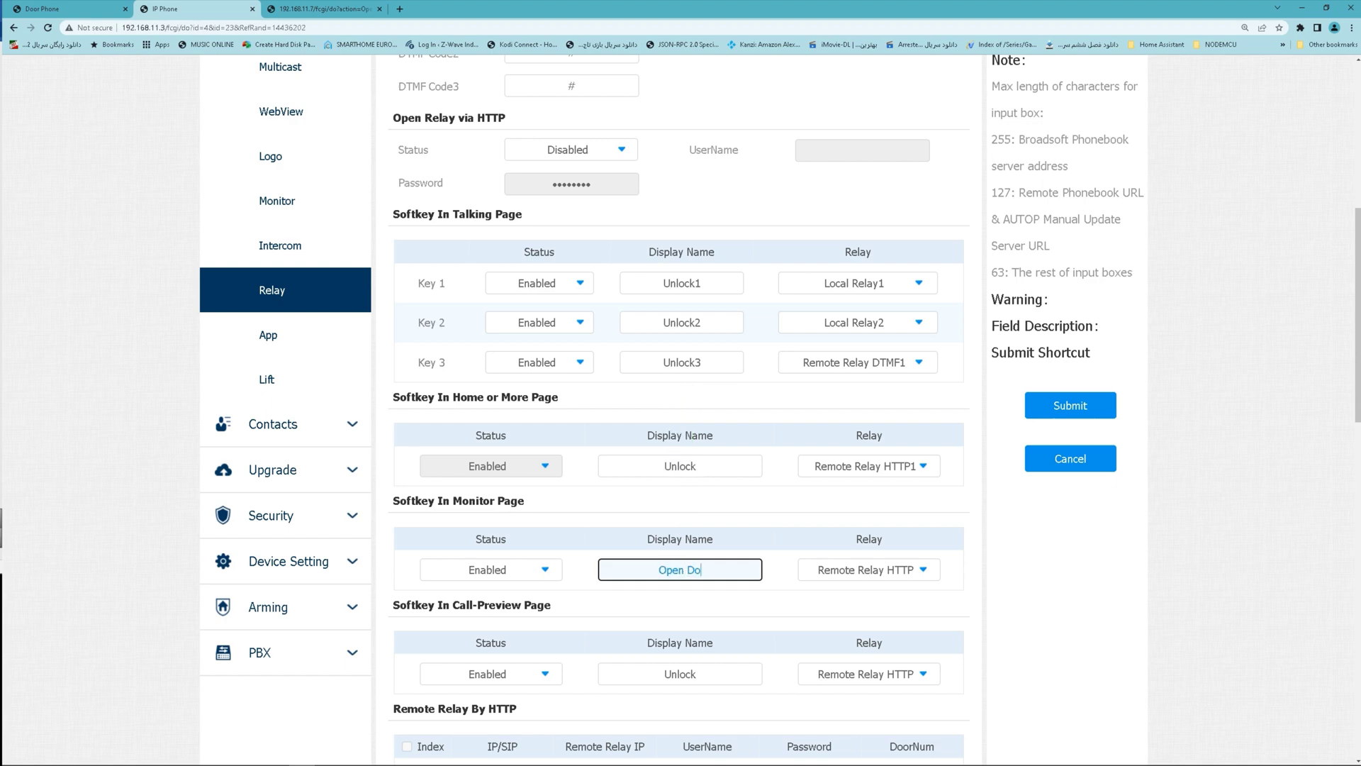
pyautogui.write('or Via HT')
pyautogui.write('TP')
pyautogui.click(869, 569)
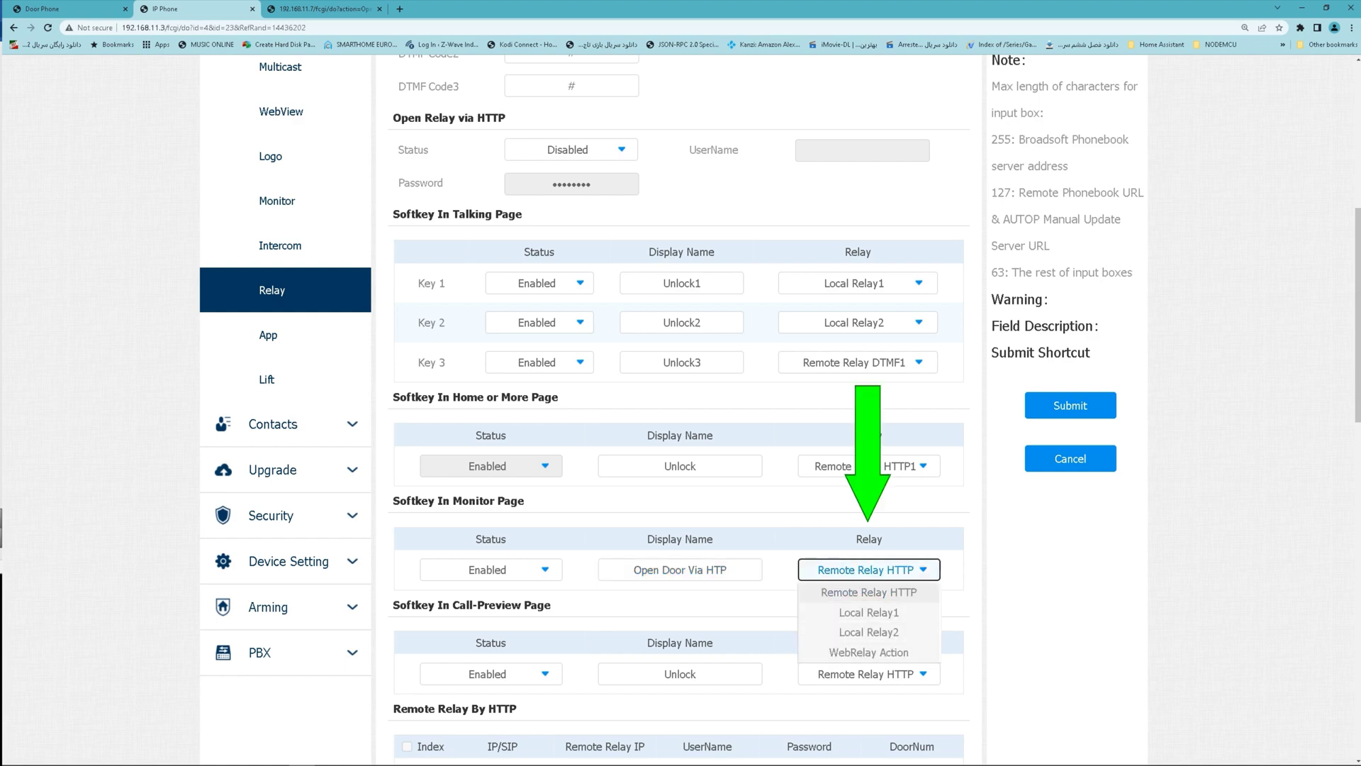
pyautogui.press('Escape')
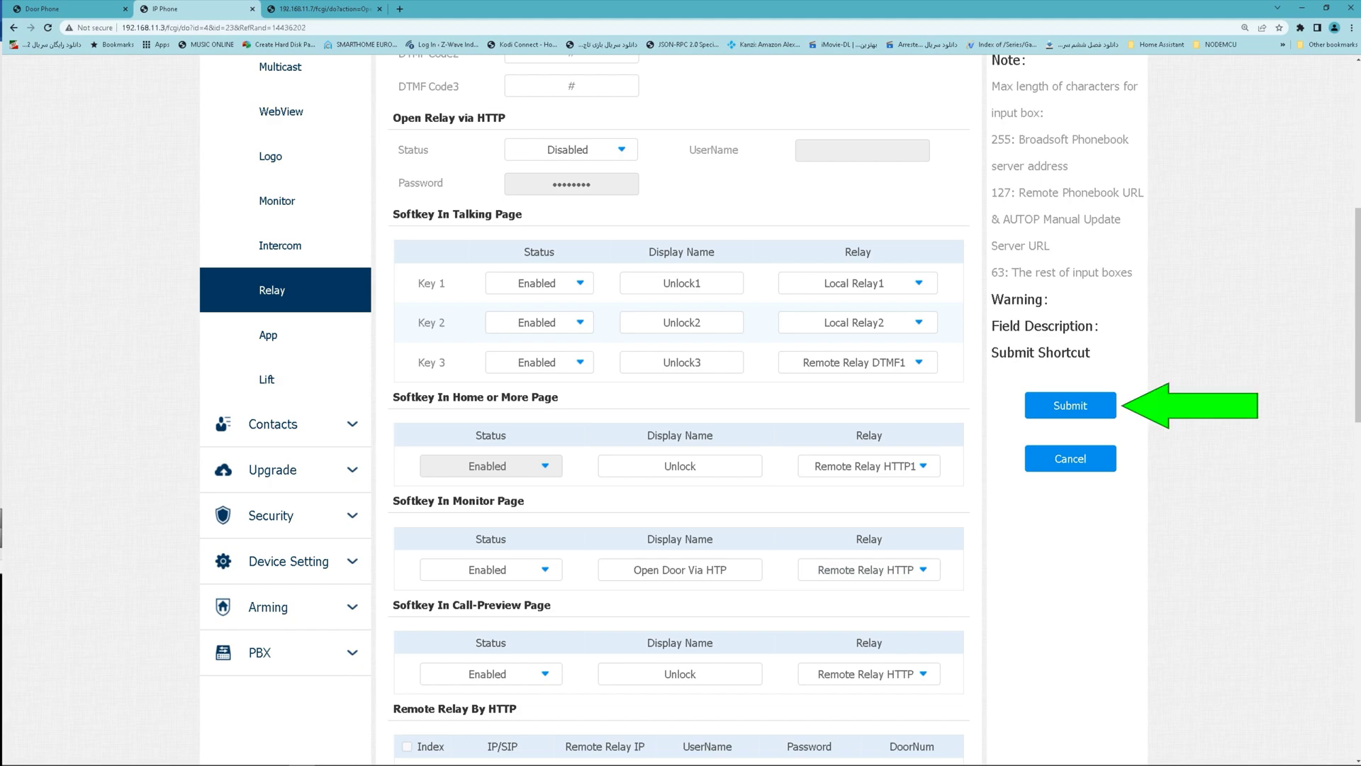
# Save the softkey, view DOORphone's live feed on the monitor, and set Single Window display.
pyautogui.click(1070, 404)
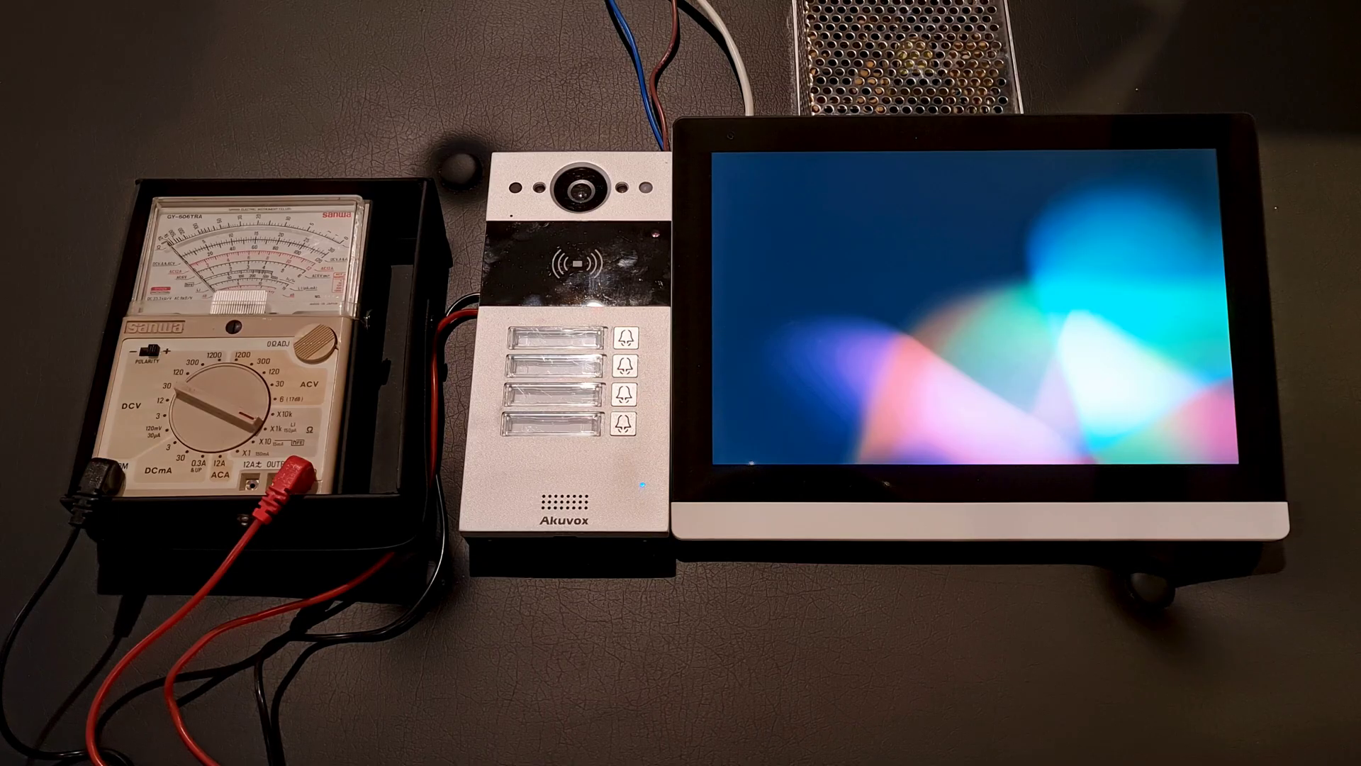
pyautogui.click(1049, 376)
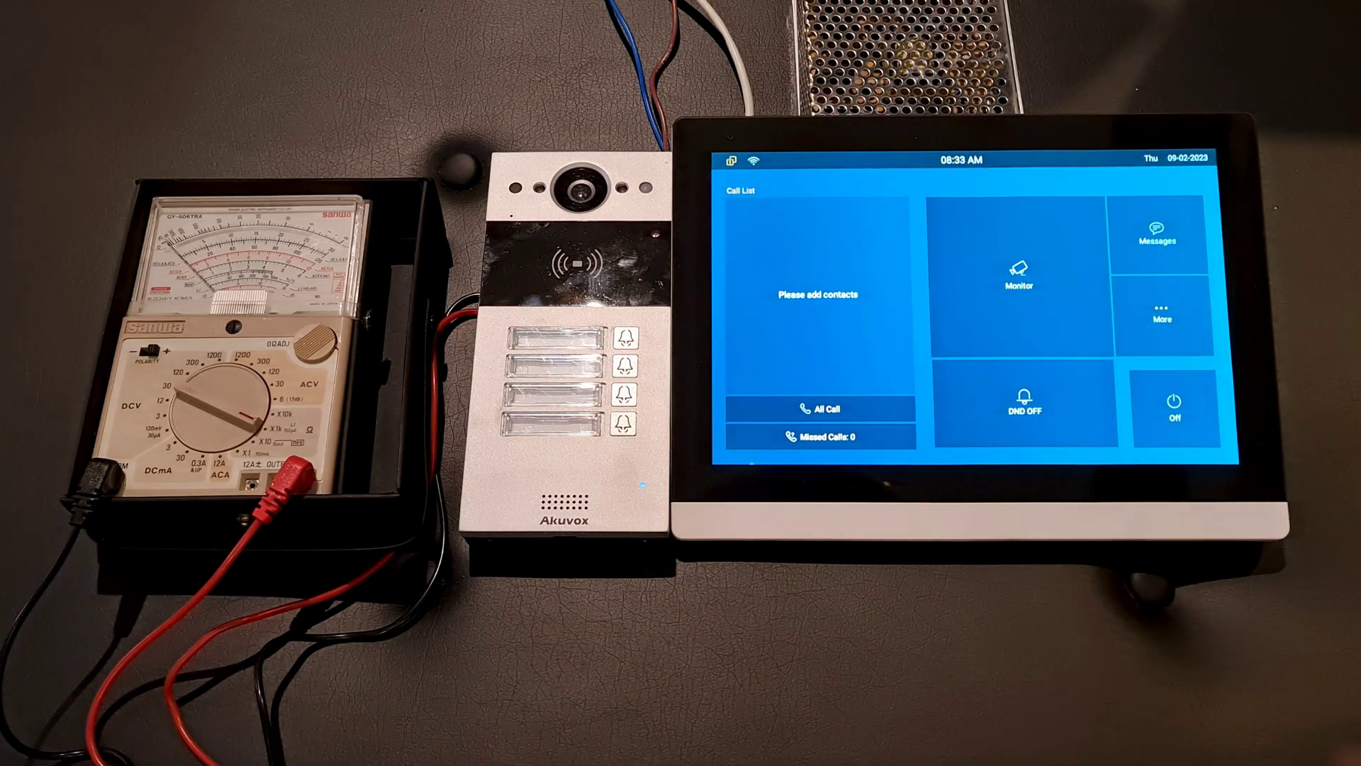
pyautogui.click(1019, 273)
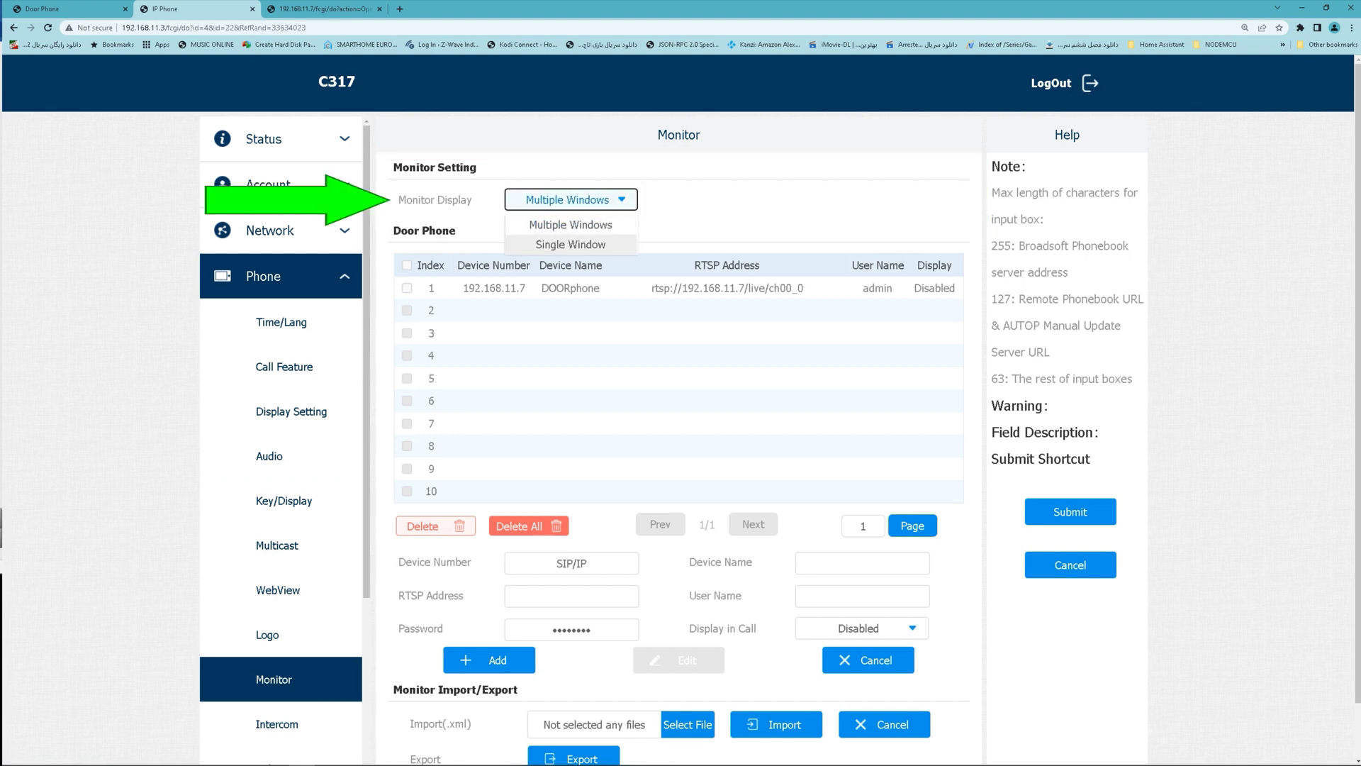
pyautogui.press('Return')
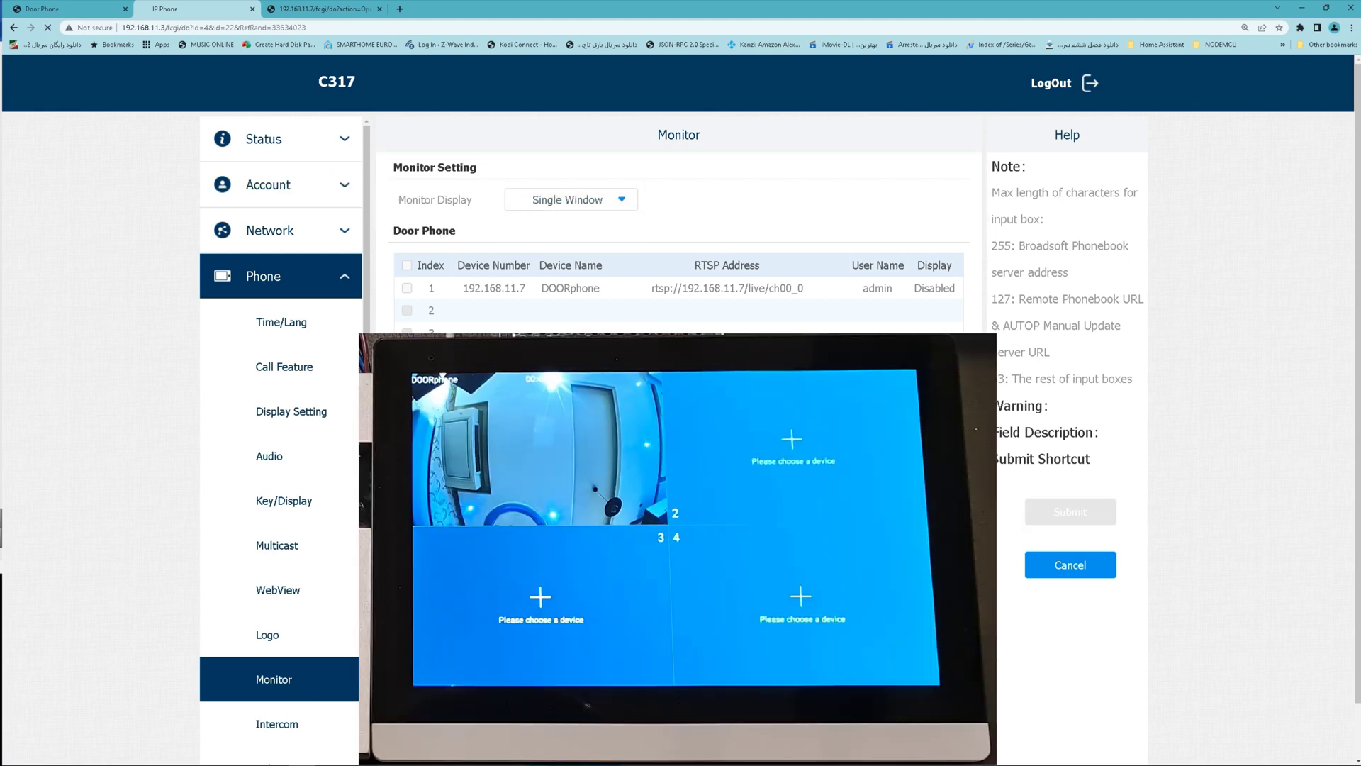